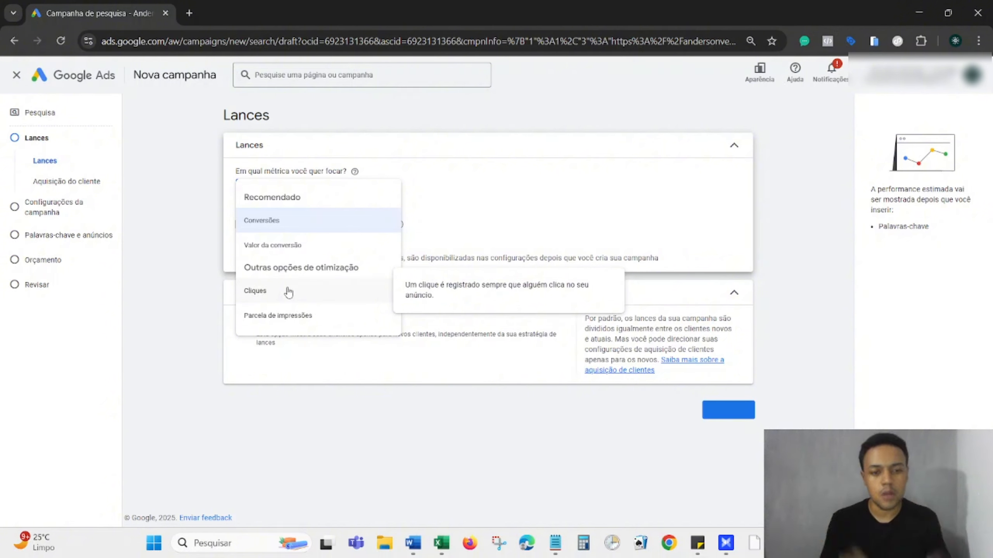
# Focus bidding on Conversões, then turn off the search partners and Display networks.
pyautogui.click(299, 223)
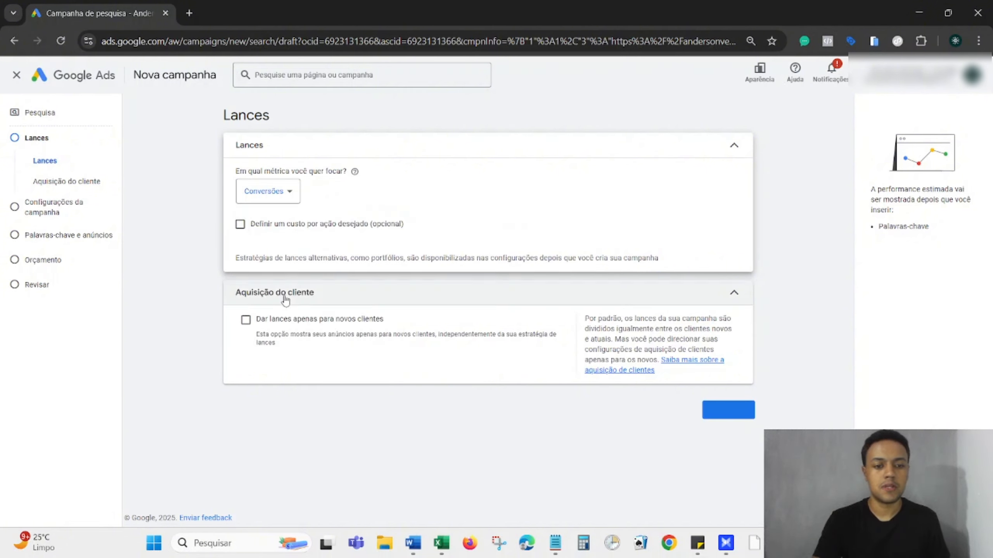
pyautogui.click(726, 409)
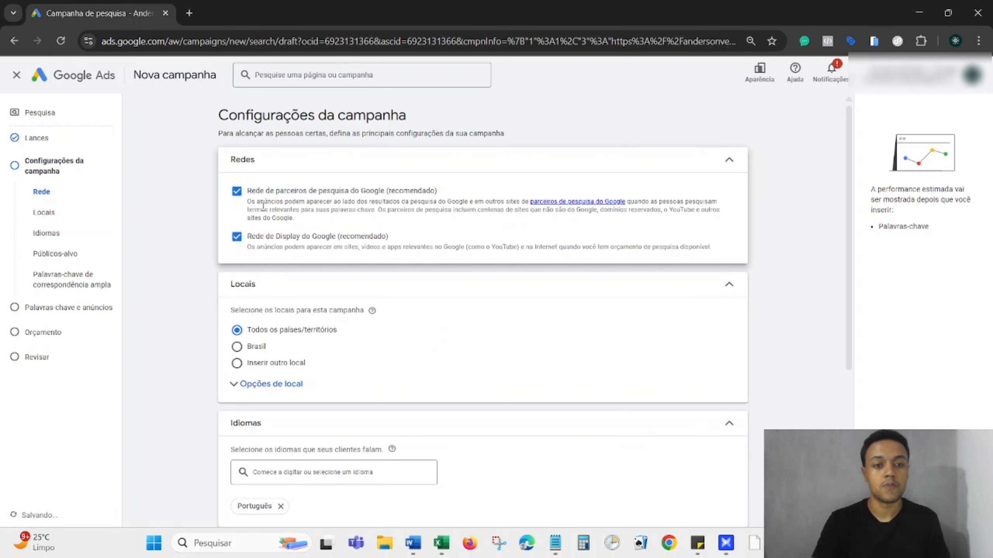
pyautogui.click(238, 192)
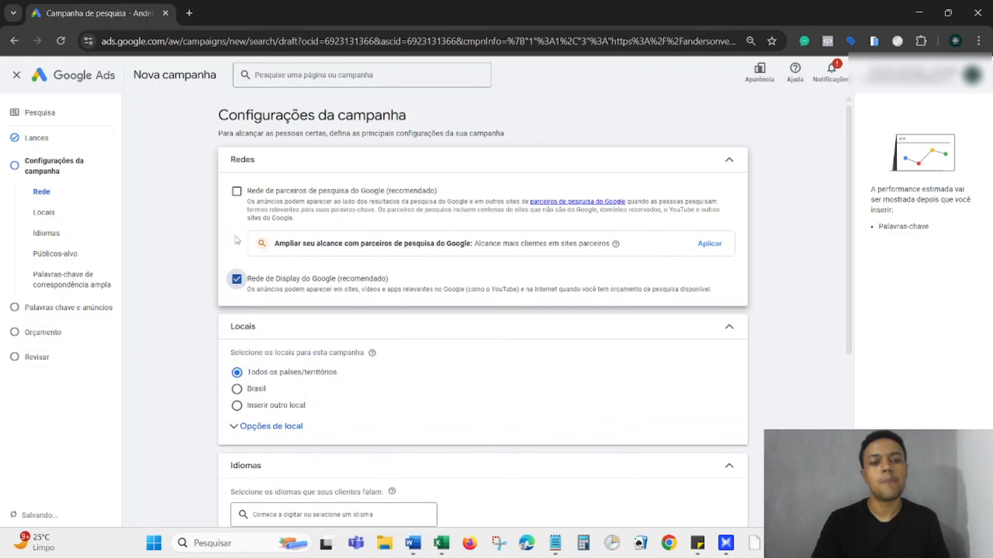
pyautogui.click(236, 281)
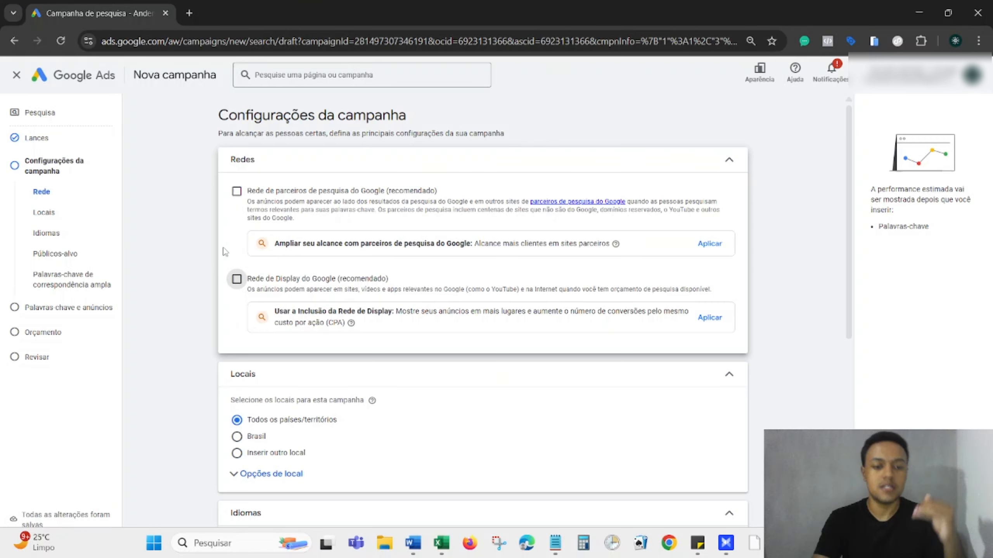
# Target only Belo Horizonte, Minas Gerais, and expand the Opções de local settings.
pyautogui.scroll(-4, 225, 251)
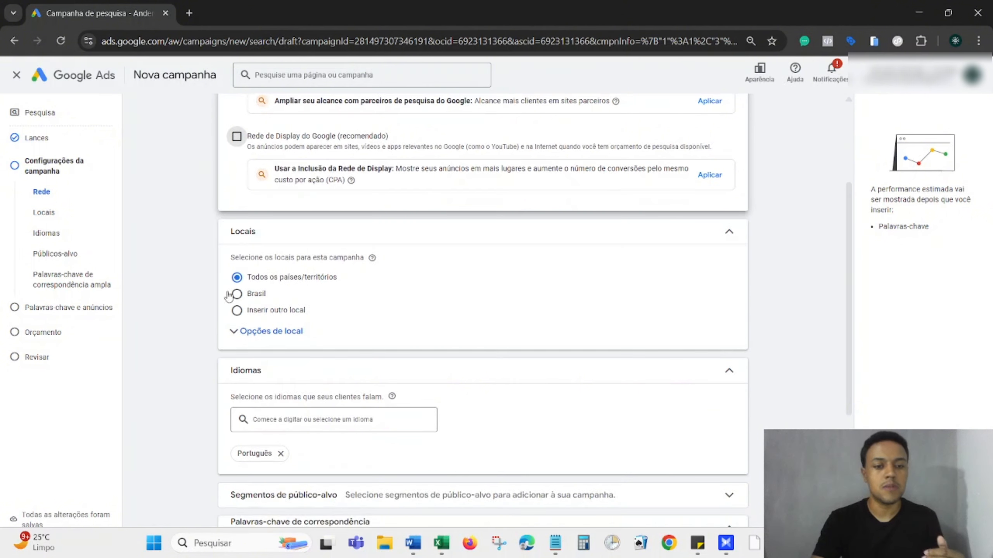
pyautogui.click(236, 311)
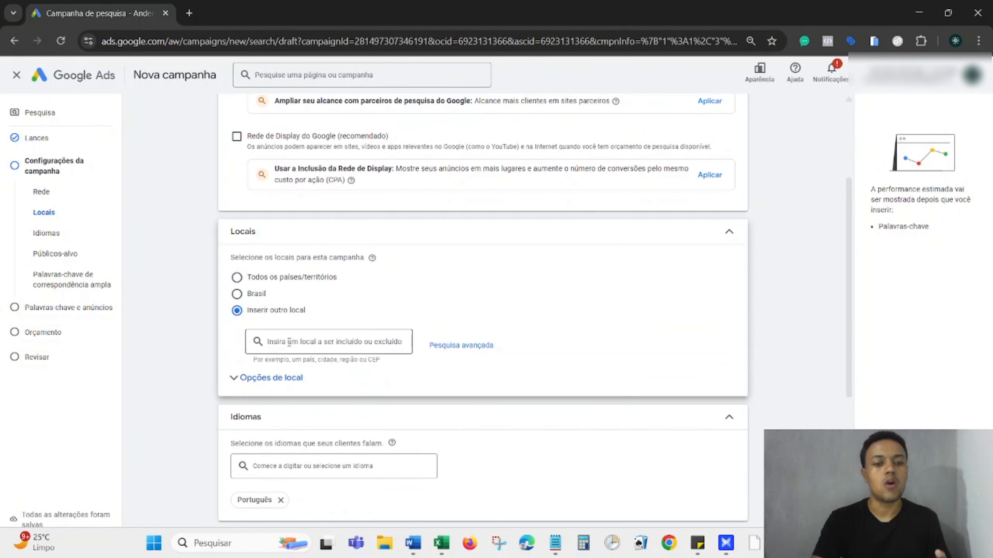
pyautogui.click(289, 342)
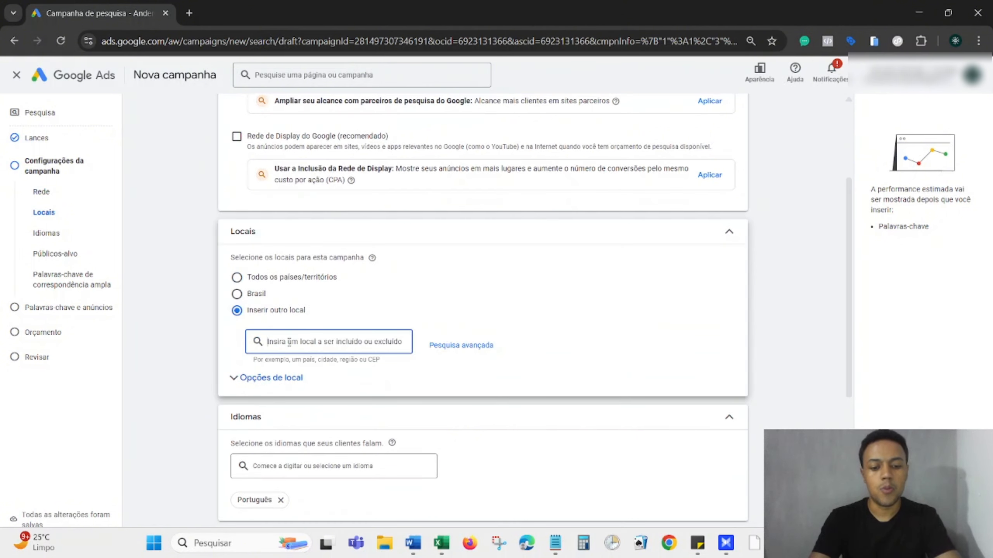
pyautogui.write('belo horizonte')
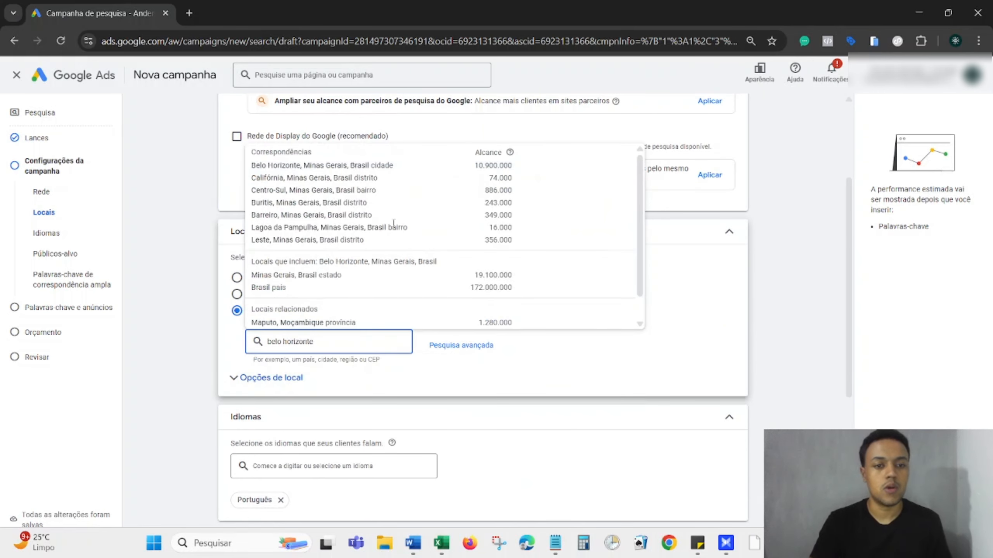
pyautogui.moveTo(471, 171)
pyautogui.write('e')
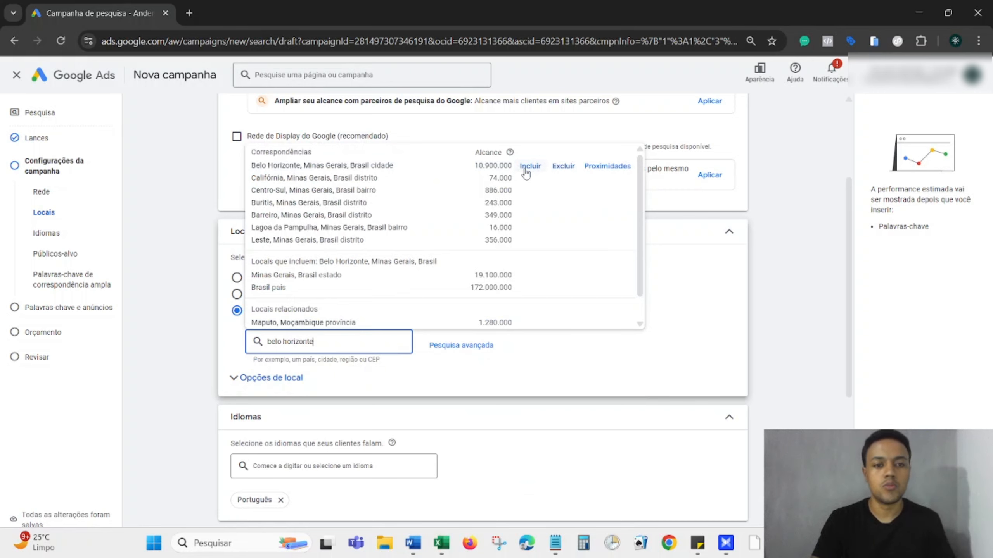
pyautogui.click(530, 166)
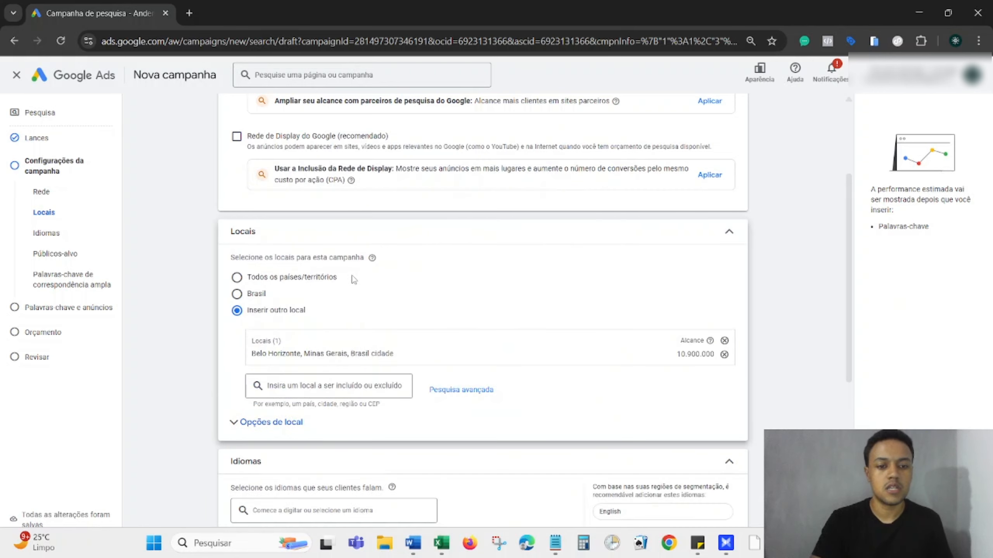
pyautogui.scroll(-3, 523, 352)
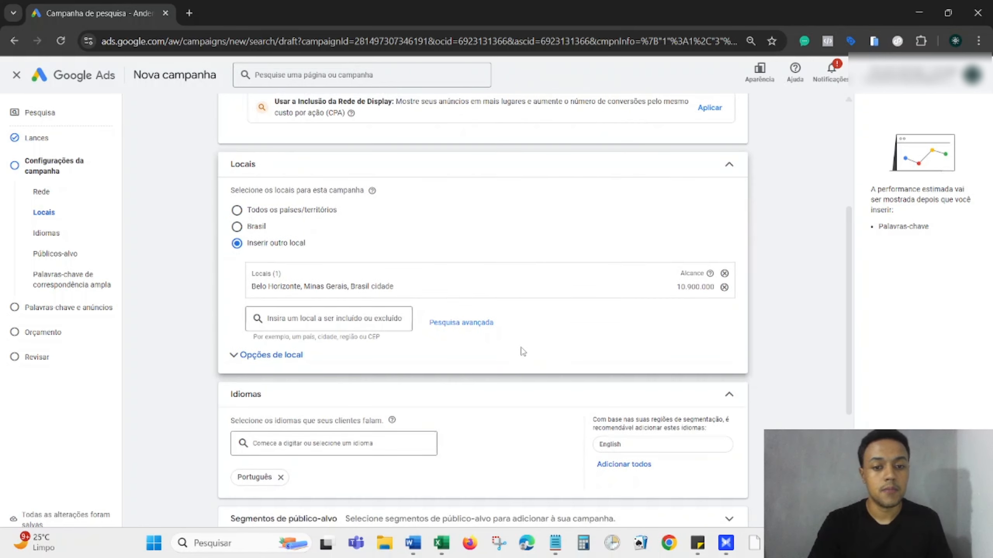
pyautogui.click(292, 309)
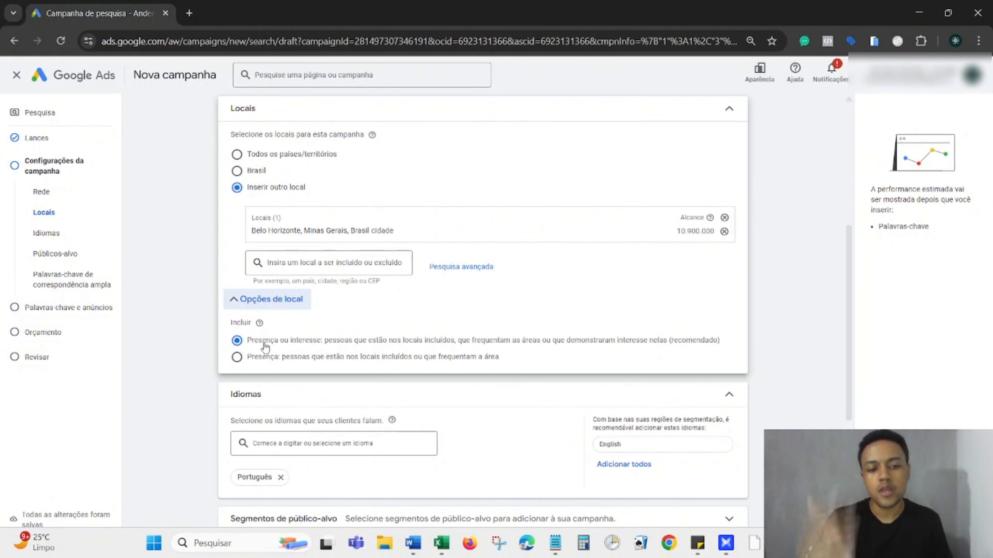
# Set broad match keywords to Desativada and expand Mais configurações to show the start date.
pyautogui.scroll(-2, 220, 413)
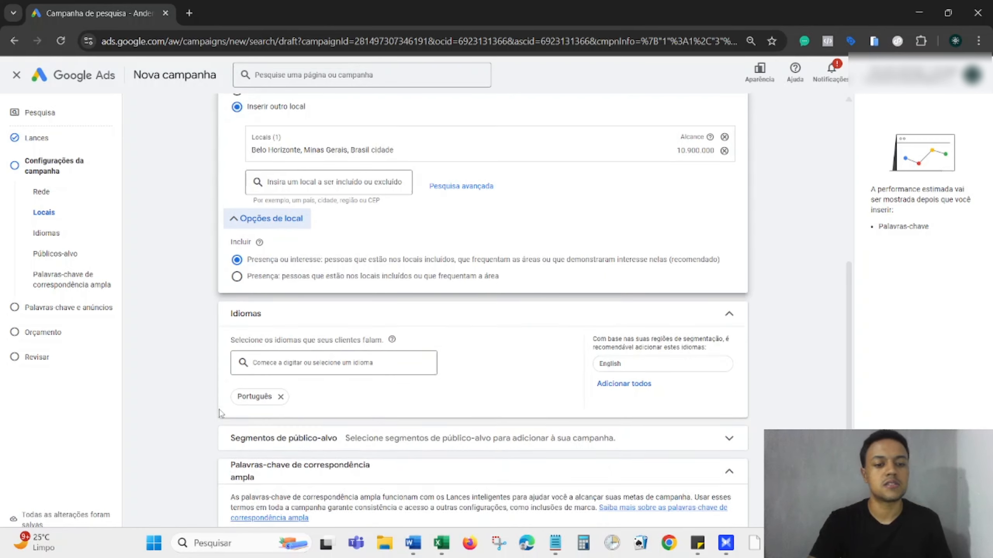
pyautogui.scroll(-1, 220, 413)
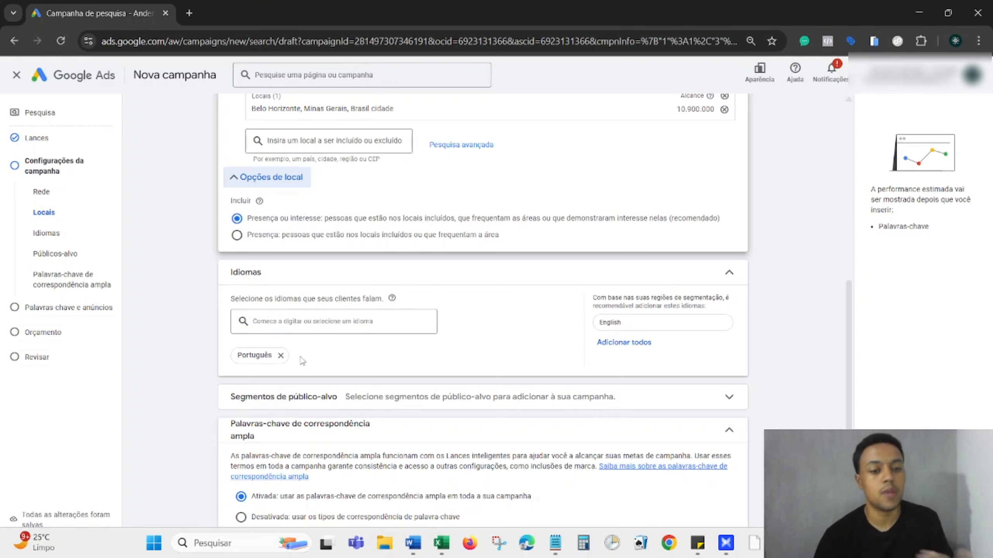
pyautogui.scroll(-3, 302, 360)
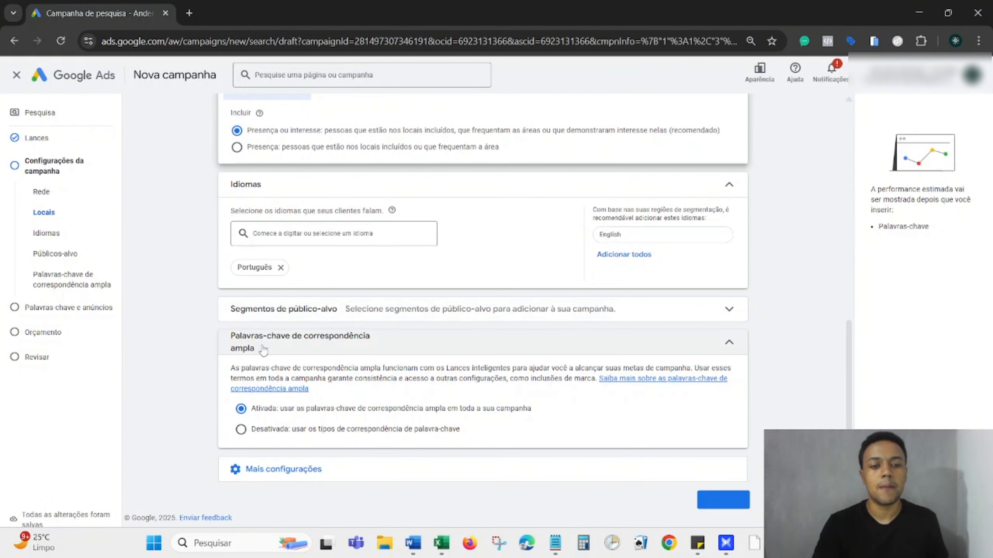
pyautogui.click(264, 432)
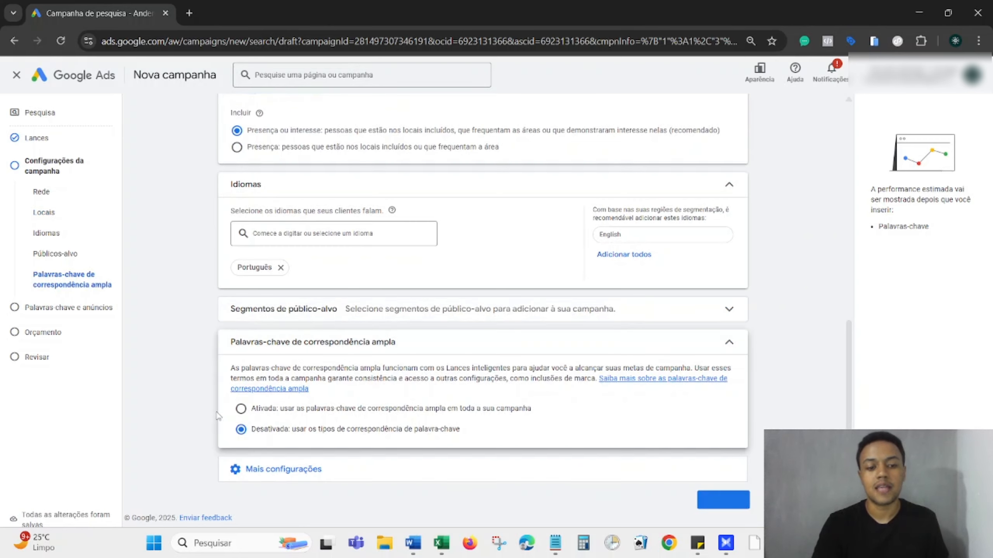
pyautogui.click(241, 410)
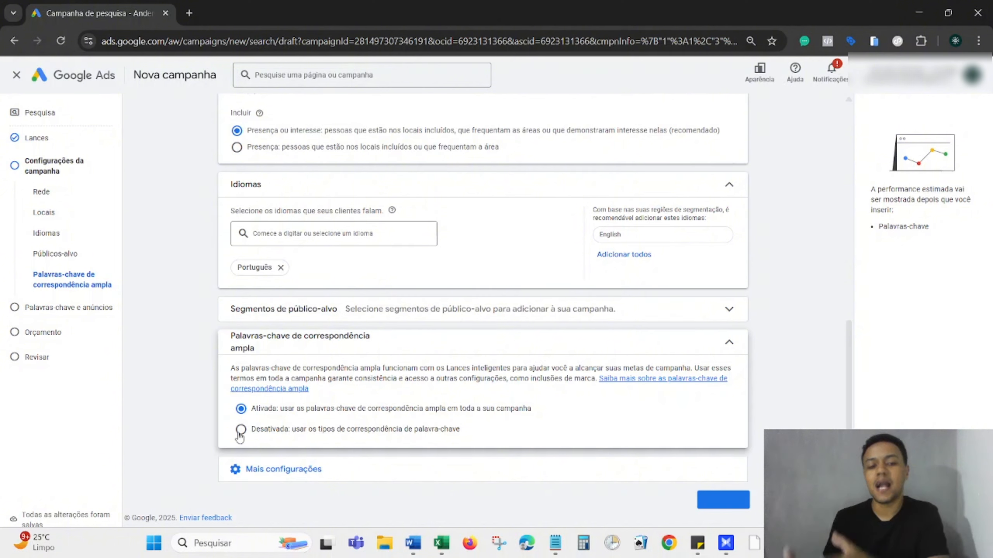
pyautogui.click(241, 430)
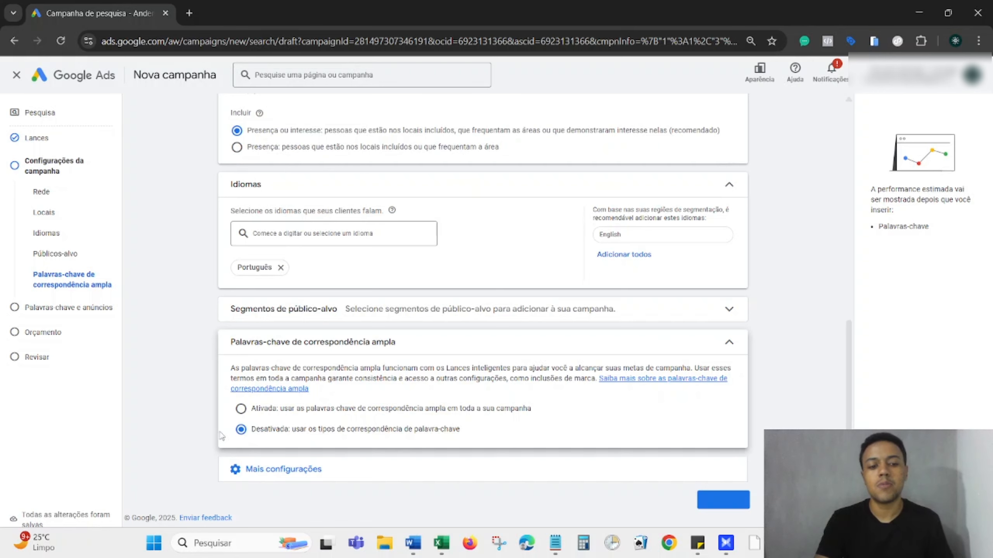
pyautogui.click(258, 473)
pyautogui.scroll(-3, 242, 449)
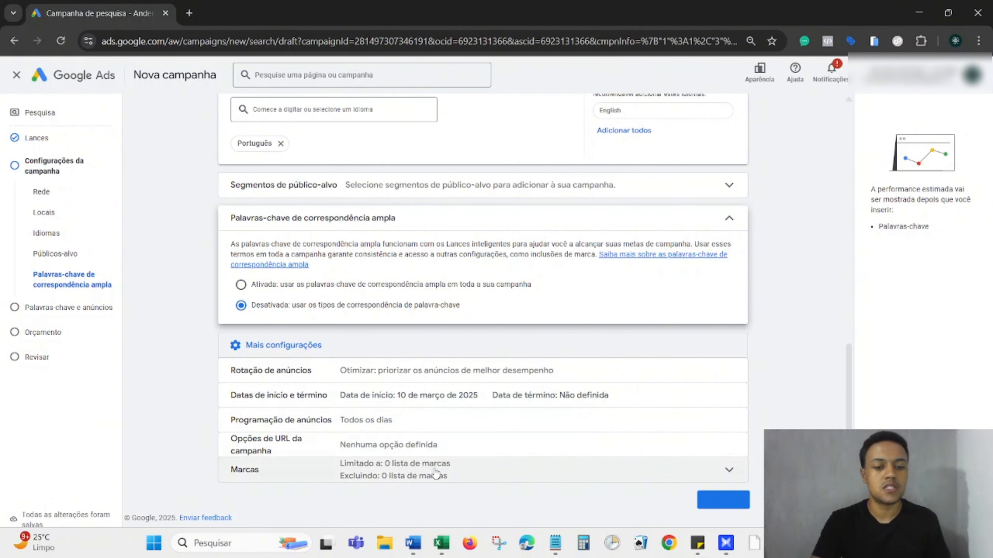
# Advance to the keywords and ads step and paste the three quoted keywords.
pyautogui.click(718, 499)
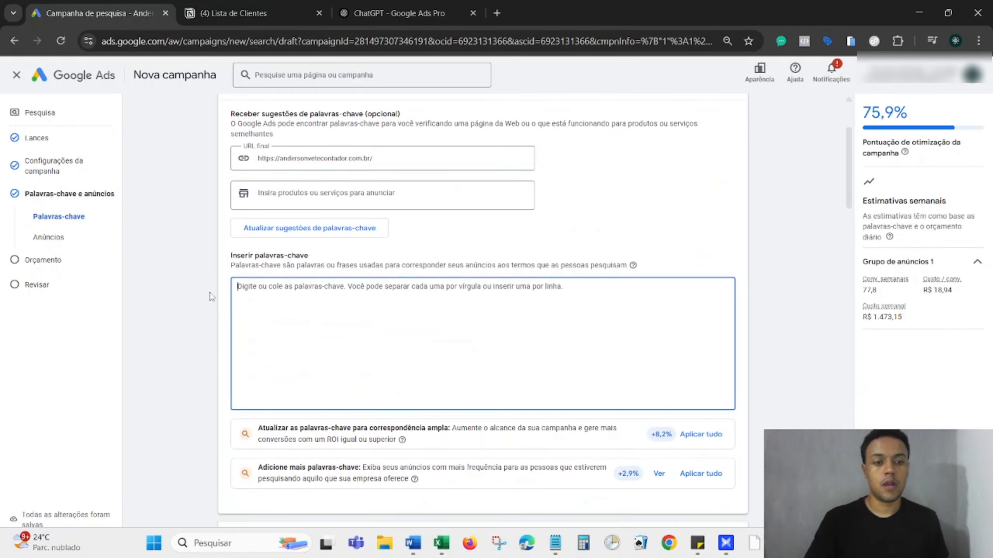
pyautogui.scroll(-1, 211, 296)
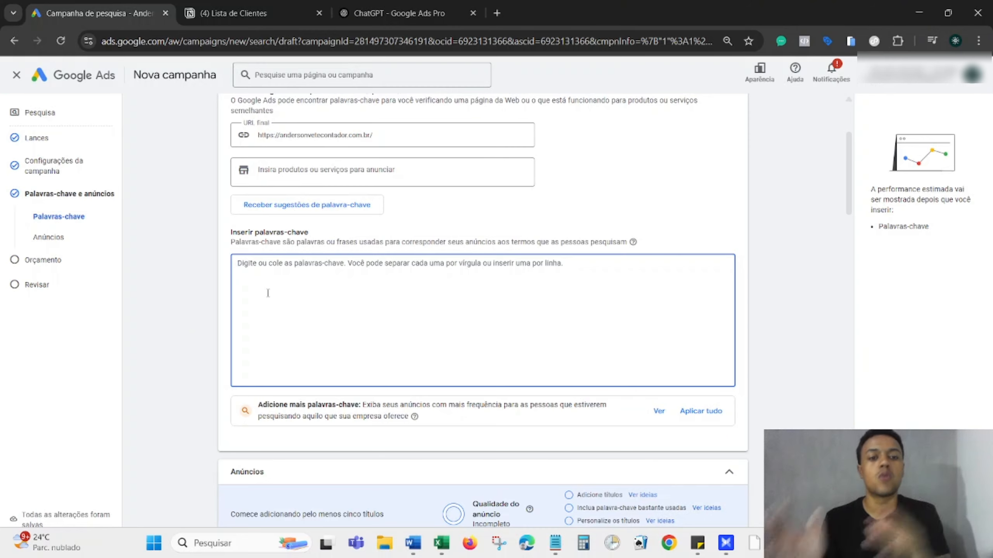
pyautogui.write('"contabilidade em bh" "contabilidade perto de mim" "contabilidade no bairro x"')
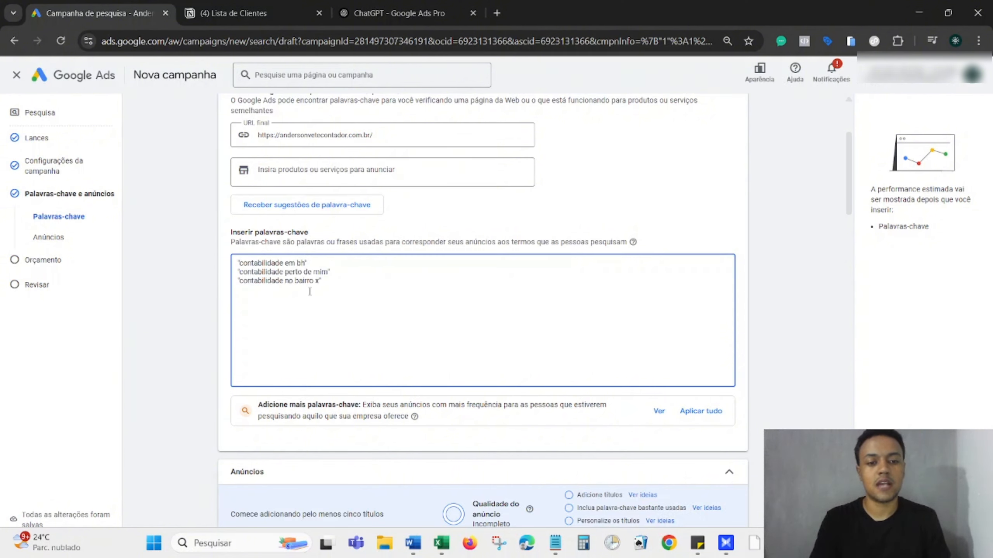
# Strip the quotes from the pasted keywords, leaving 'contabilidade em bh' selected.
pyautogui.moveTo(321, 281); pyautogui.dragTo(238, 267)
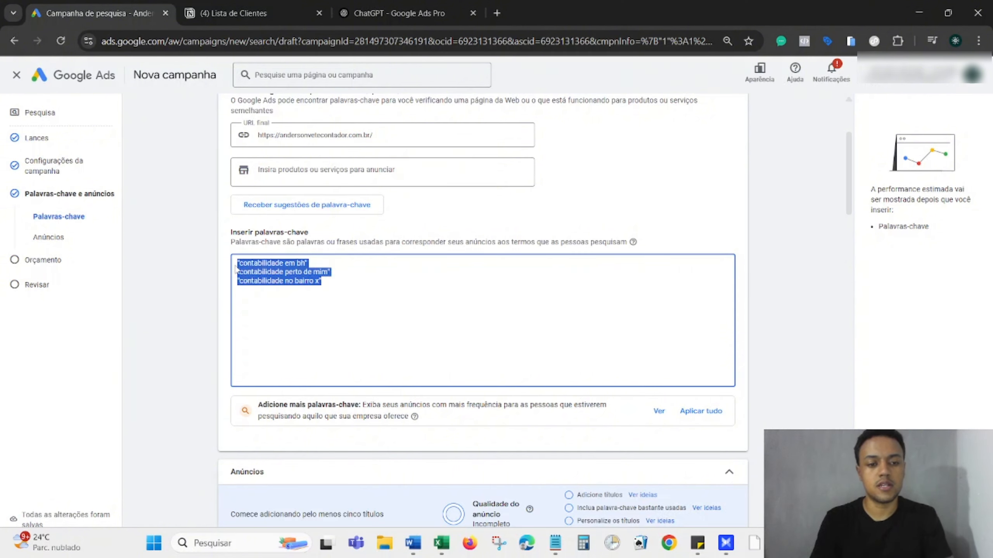
pyautogui.click(240, 267)
pyautogui.press('BackSpace')
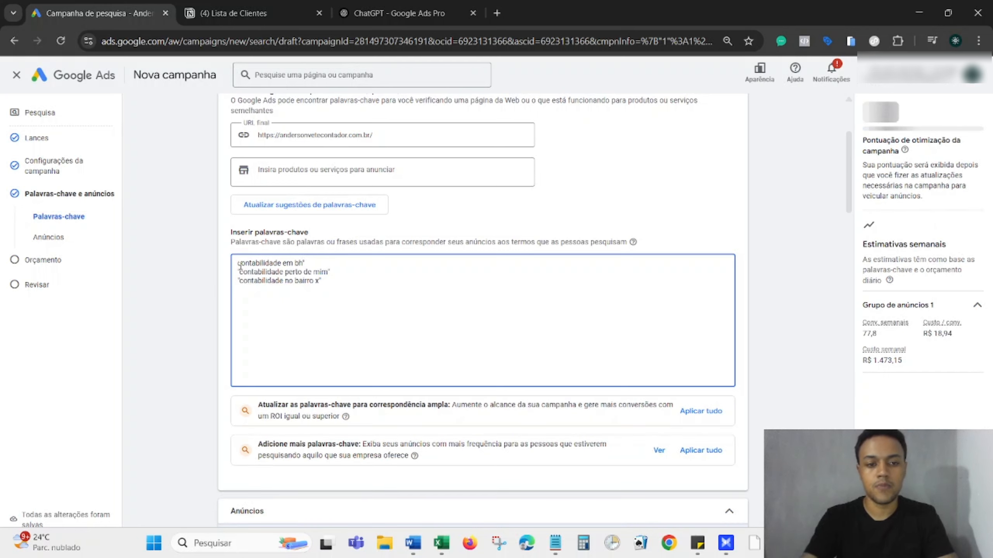
pyautogui.click(306, 266)
pyautogui.press('BackSpace')
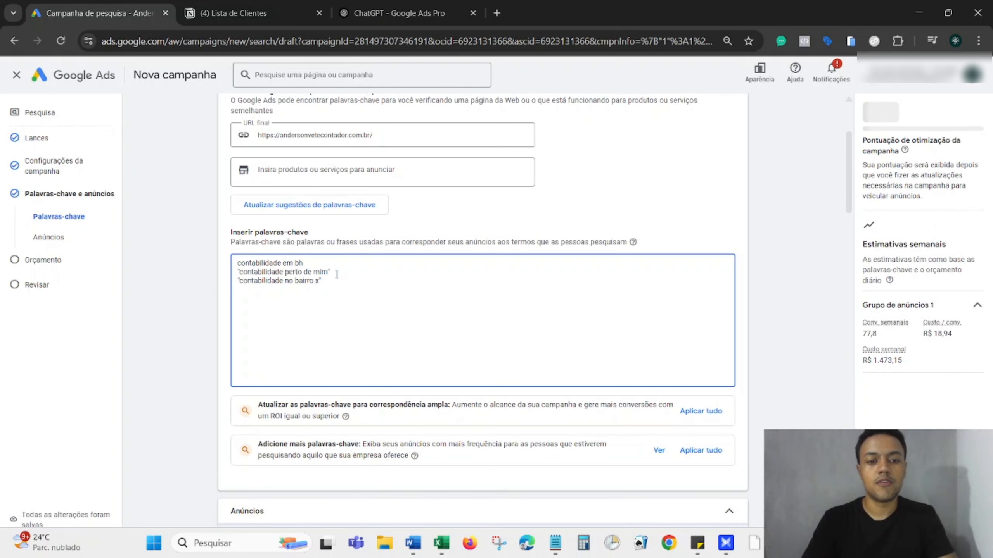
pyautogui.click(333, 272)
pyautogui.press('BackSpace')
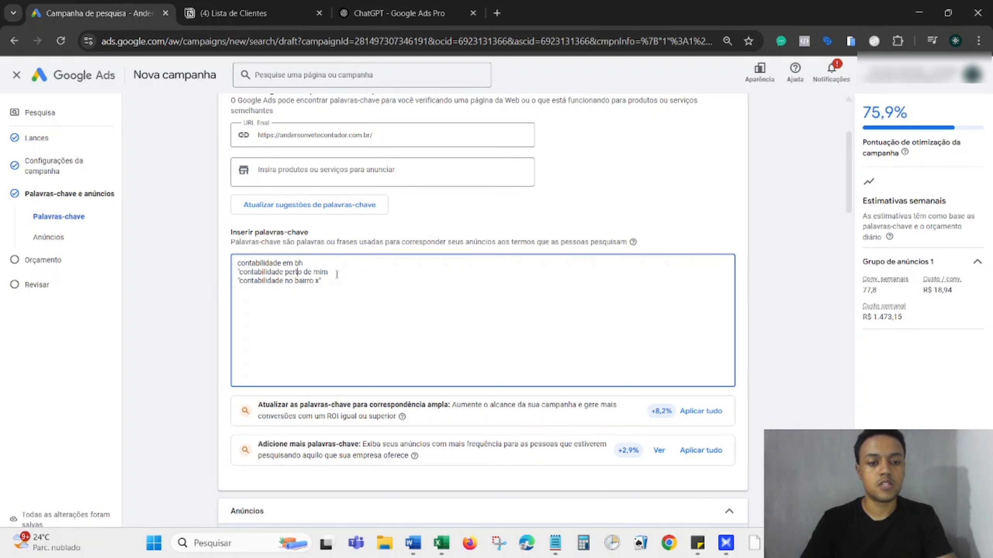
pyautogui.moveTo(308, 263); pyautogui.dragTo(234, 261)
pyautogui.hotkey('ctrl', 'c')
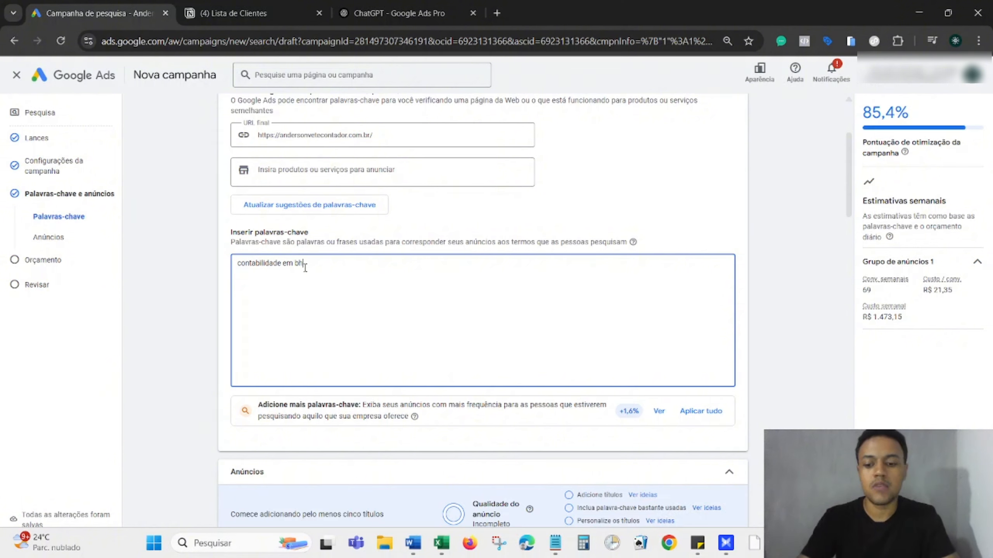
# Restore 'contabilidade em bh' and re-add its opening quote for phrase match.
pyautogui.press('BackSpace')
pyautogui.press('BackSpace')
pyautogui.press('BackSpace')
pyautogui.press('BackSpace')
pyautogui.press('BackSpace')
pyautogui.press('BackSpace')
pyautogui.press('BackSpace')
pyautogui.press('BackSpace')
pyautogui.press('BackSpace')
pyautogui.press('BackSpace')
pyautogui.press('BackSpace')
pyautogui.press('BackSpace')
pyautogui.press('BackSpace')
pyautogui.press('BackSpace')
pyautogui.press('BackSpace')
pyautogui.press('BackSpace')
pyautogui.press('BackSpace')
pyautogui.press('BackSpace')
pyautogui.press('BackSpace')
pyautogui.hotkey('ctrl', 'z')
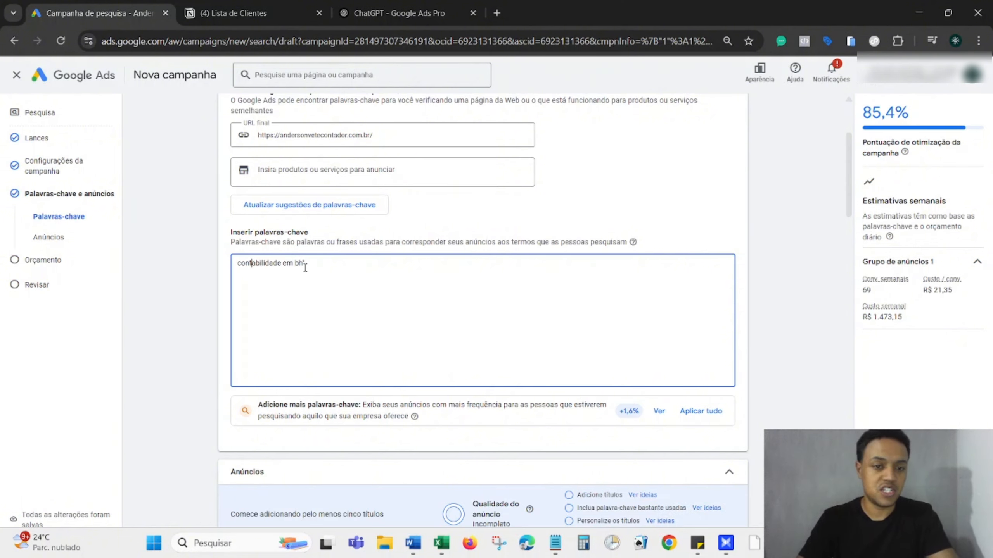
pyautogui.press('Left')
pyautogui.press('Left')
pyautogui.press('Left')
pyautogui.press('Left')
pyautogui.write('"')
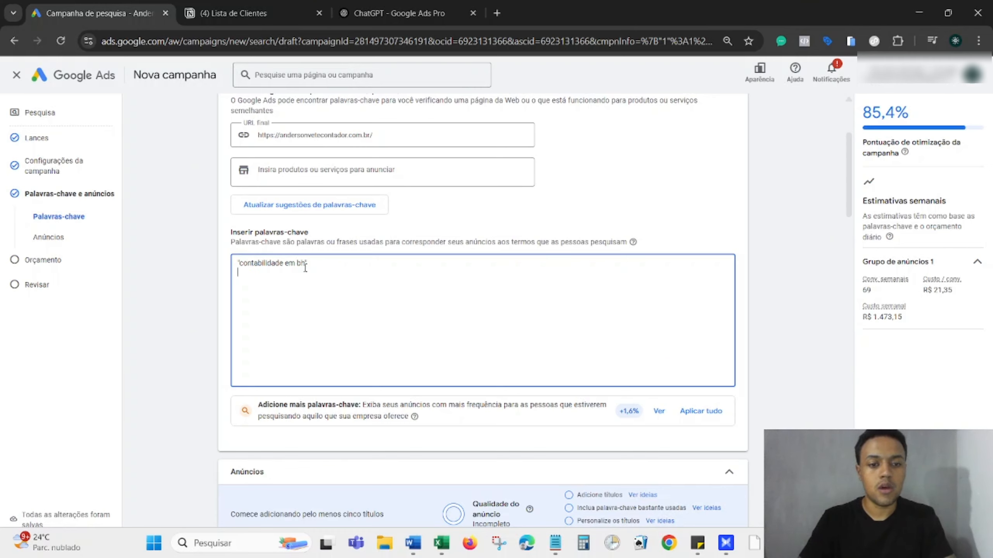
# Add a trial exact-match keyword line as a demo, then delete it.
pyautogui.press('Return')
pyautogui.hotkey('ctrl', 'v')
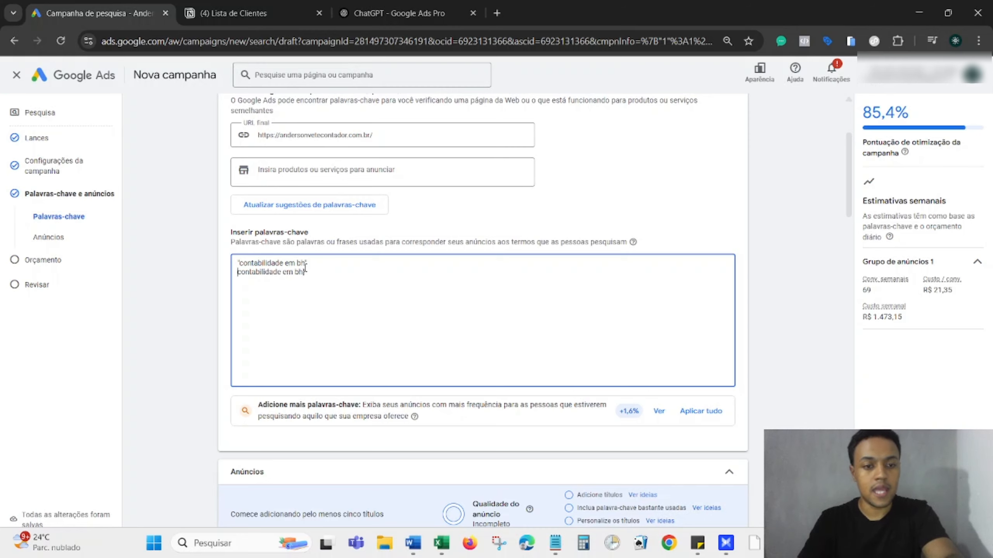
pyautogui.press('Home')
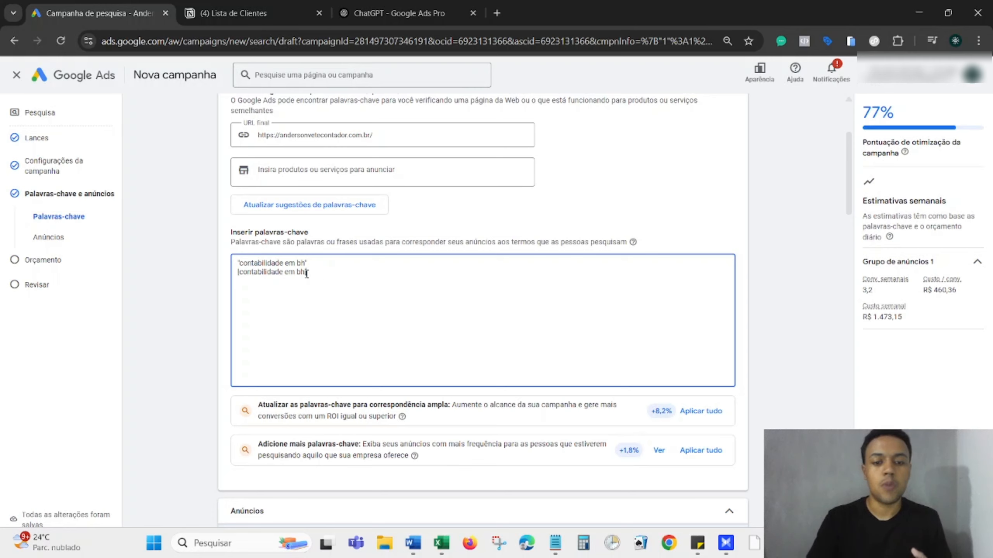
pyautogui.press('BackSpace')
pyautogui.press('BackSpace')
pyautogui.press('BackSpace')
pyautogui.press('BackSpace')
pyautogui.press('BackSpace')
pyautogui.press('BackSpace')
pyautogui.press('BackSpace')
pyautogui.press('BackSpace')
pyautogui.press('BackSpace')
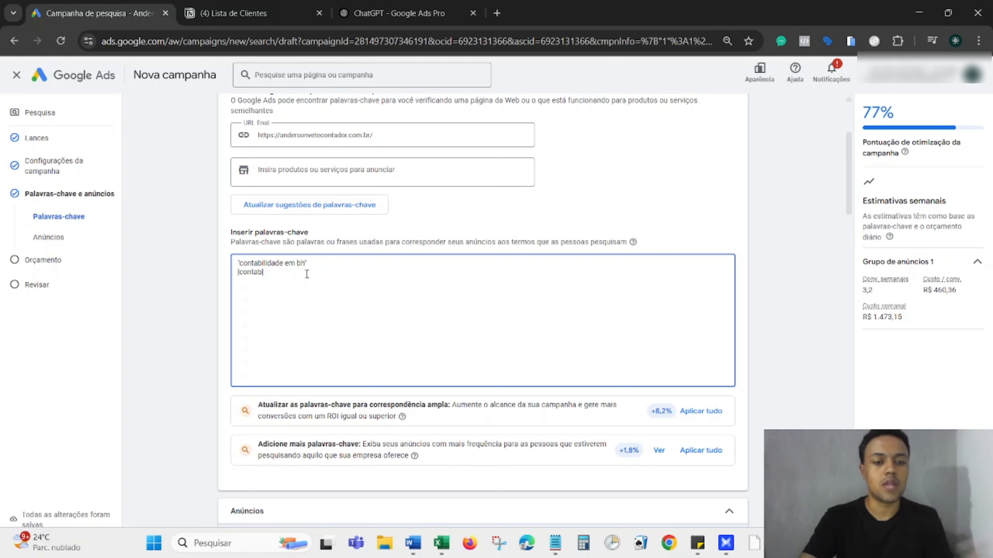
pyautogui.press('BackSpace')
pyautogui.press('BackSpace')
pyautogui.press('BackSpace')
pyautogui.press('BackSpace')
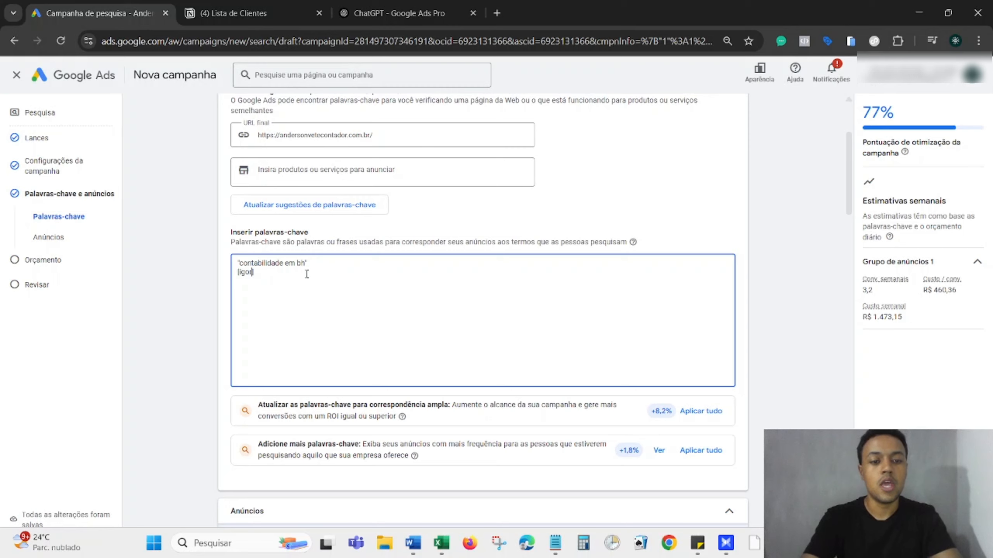
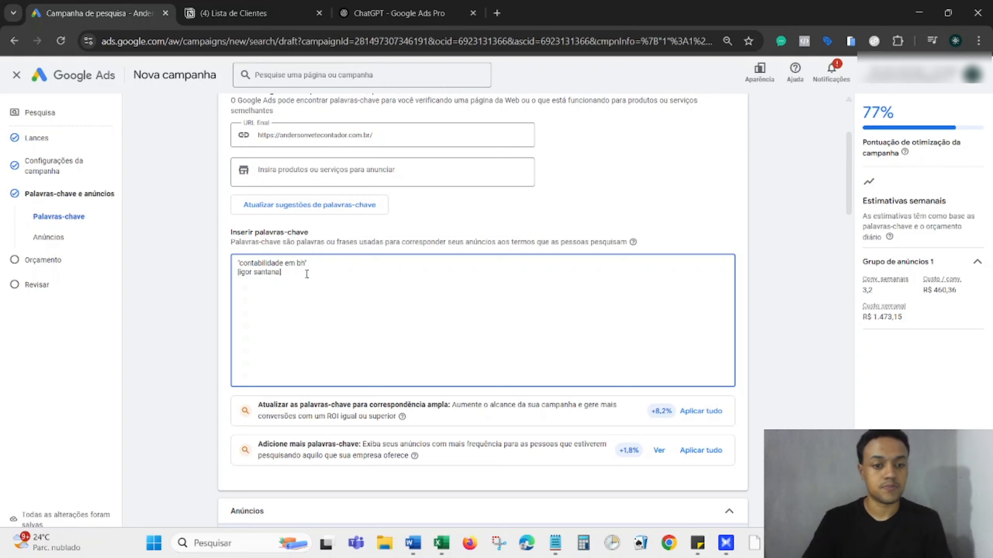
pyautogui.write(' contador')
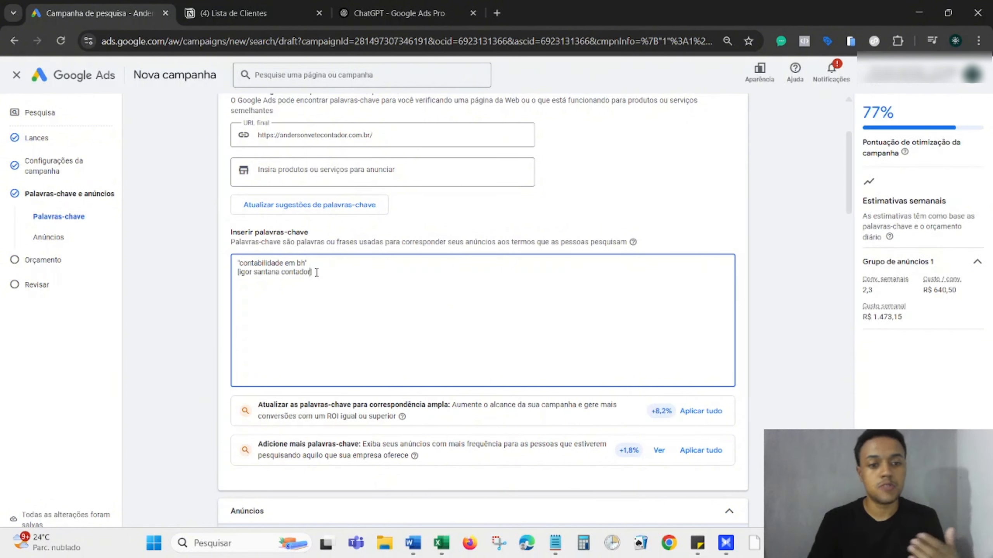
pyautogui.press('BackSpace')
pyautogui.press('BackSpace')
pyautogui.press('BackSpace')
pyautogui.press('BackSpace')
pyautogui.press('BackSpace')
pyautogui.press('BackSpace')
pyautogui.press('BackSpace')
pyautogui.press('BackSpace')
pyautogui.press('BackSpace')
pyautogui.press('BackSpace')
pyautogui.press('BackSpace')
pyautogui.press('BackSpace')
pyautogui.press('BackSpace')
pyautogui.press('BackSpace')
pyautogui.press('BackSpace')
pyautogui.press('BackSpace')
pyautogui.press('BackSpace')
pyautogui.press('BackSpace')
pyautogui.press('BackSpace')
pyautogui.press('BackSpace')
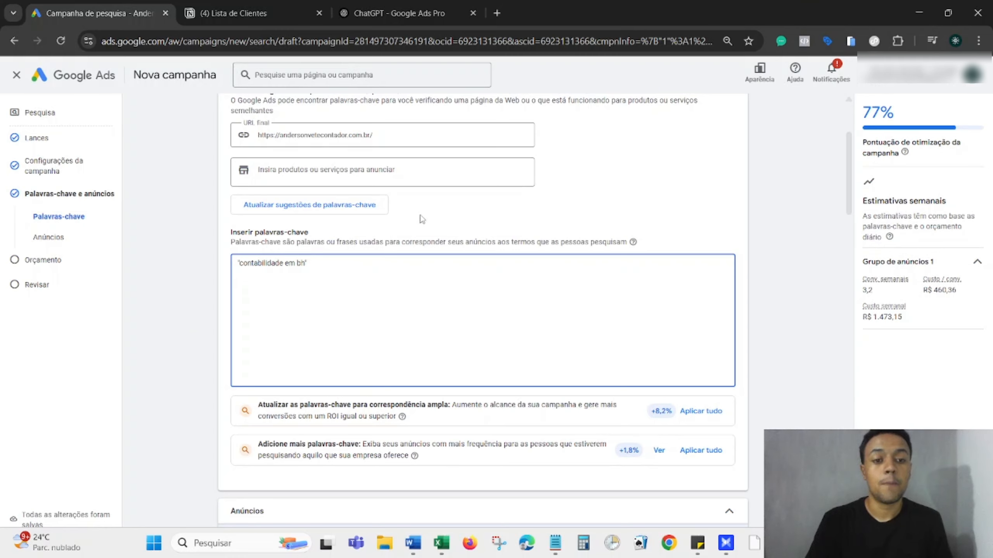
# In ChatGPT, select the full ten-keyword list under ETAPA 2.
pyautogui.click(417, 6)
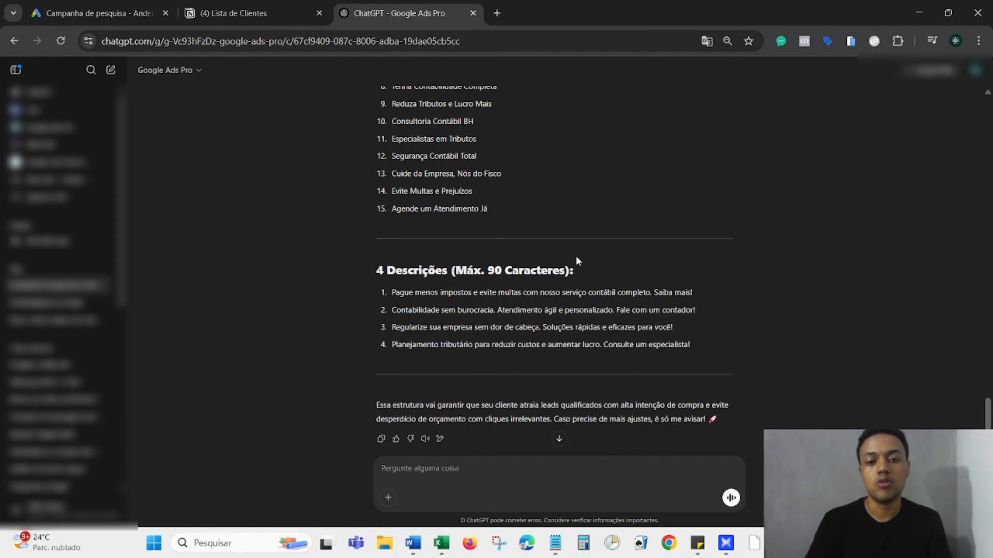
pyautogui.scroll(10, 575, 254)
pyautogui.scroll(15, 578, 262)
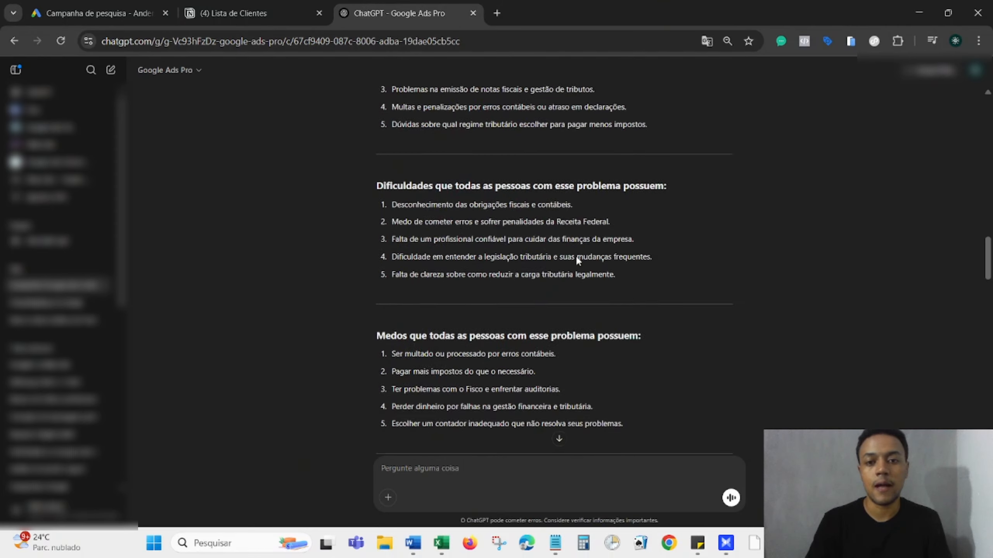
pyautogui.scroll(-3, 577, 261)
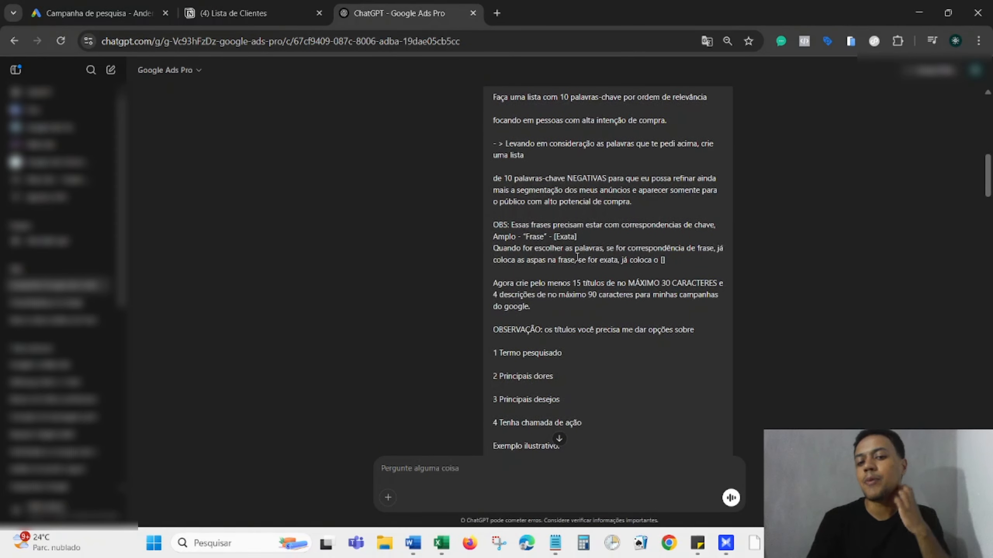
pyautogui.scroll(-3, 577, 257)
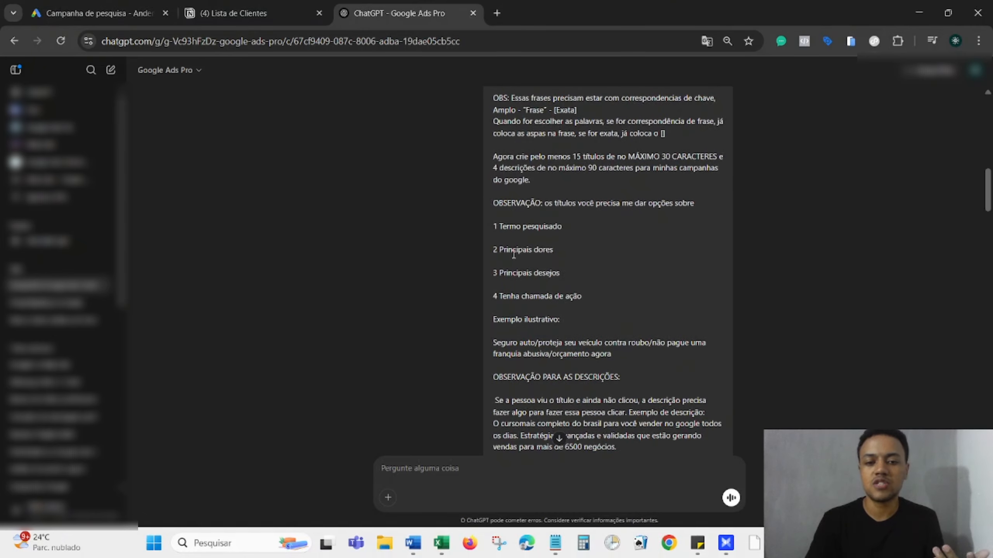
pyautogui.scroll(-6, 514, 254)
pyautogui.scroll(-15, 513, 253)
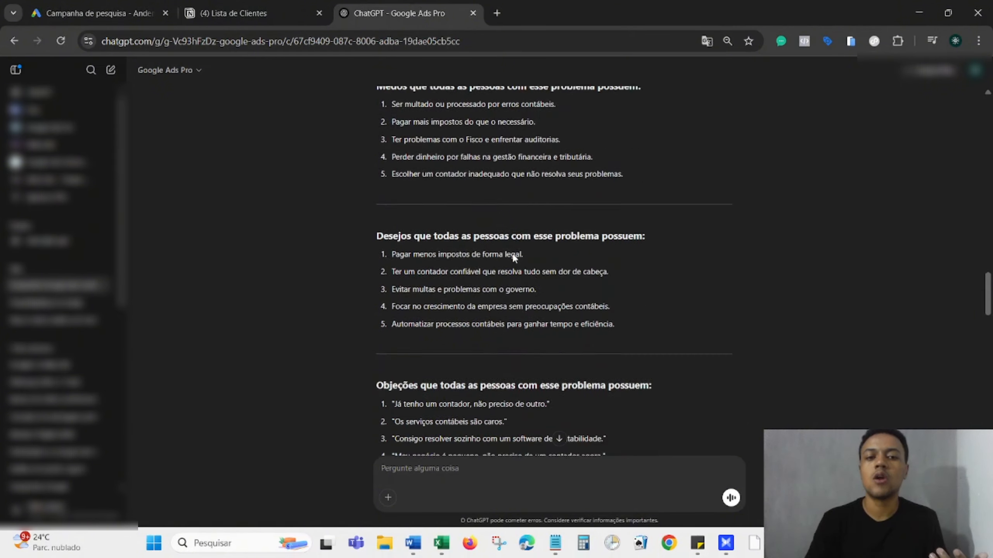
pyautogui.scroll(-4, 513, 258)
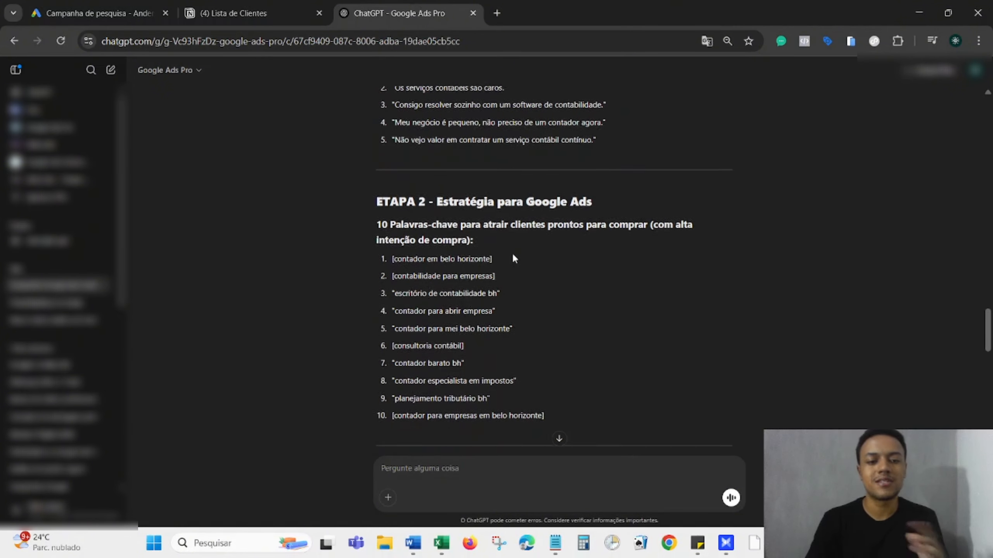
pyautogui.scroll(1, 515, 258)
pyautogui.scroll(-3, 514, 258)
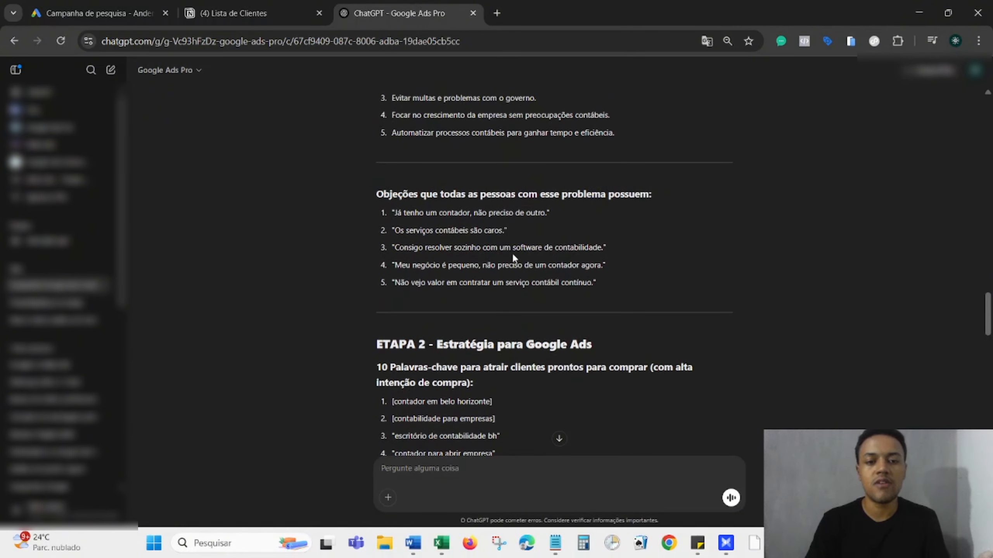
pyautogui.scroll(-3, 514, 259)
pyautogui.scroll(1, 514, 258)
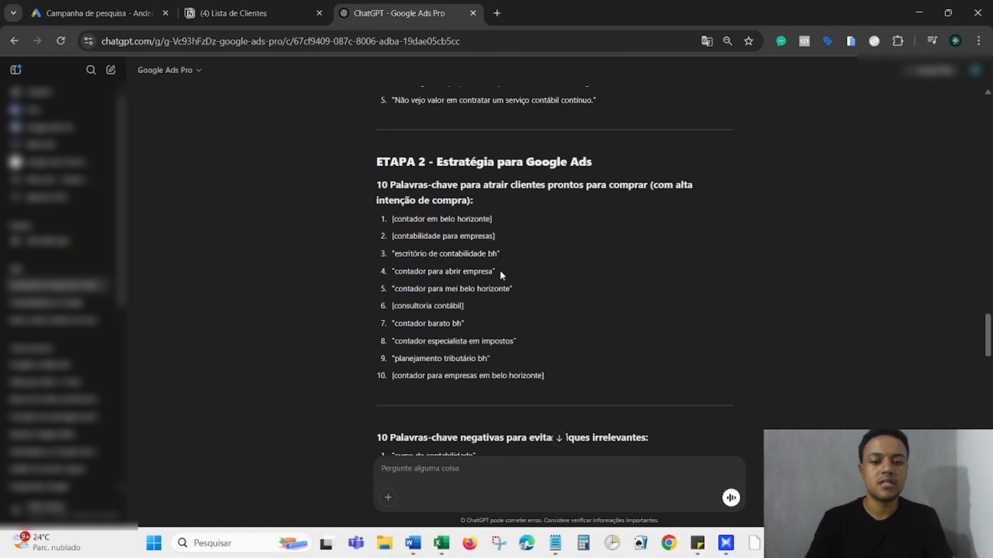
pyautogui.moveTo(548, 376); pyautogui.dragTo(393, 223)
pyautogui.hotkey('ctrl', 'c')
# Replace the old keyword with the ten pasted ChatGPT keywords and review them.
pyautogui.click(145, 11)
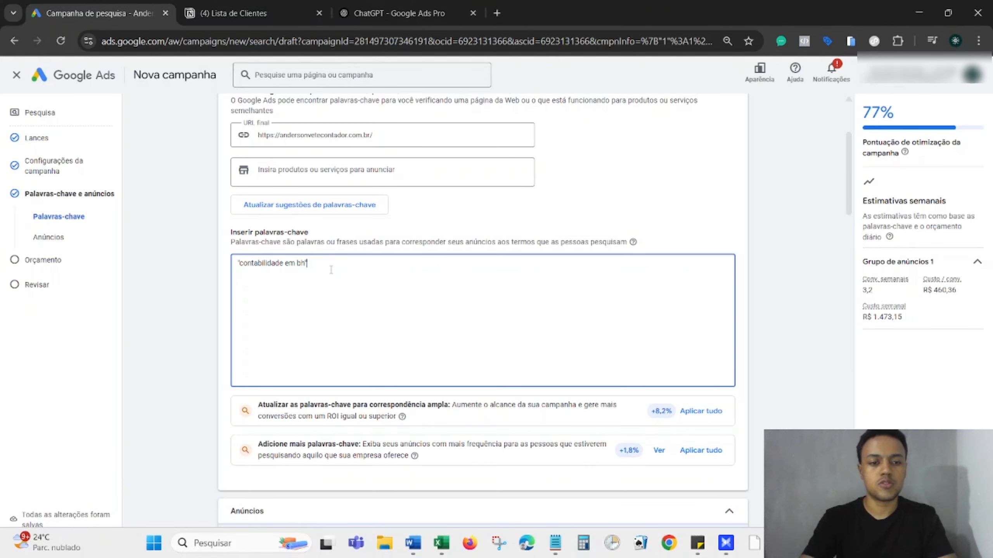
pyautogui.press('BackSpace')
pyautogui.press('BackSpace')
pyautogui.press('BackSpace')
pyautogui.press('BackSpace')
pyautogui.press('BackSpace')
pyautogui.press('BackSpace')
pyautogui.press('BackSpace')
pyautogui.press('BackSpace')
pyautogui.press('BackSpace')
pyautogui.press('BackSpace')
pyautogui.press('BackSpace')
pyautogui.press('BackSpace')
pyautogui.press('BackSpace')
pyautogui.press('BackSpace')
pyautogui.press('BackSpace')
pyautogui.press('BackSpace')
pyautogui.press('BackSpace')
pyautogui.press('BackSpace')
pyautogui.press('BackSpace')
pyautogui.press('BackSpace')
pyautogui.hotkey('ctrl', 'v')
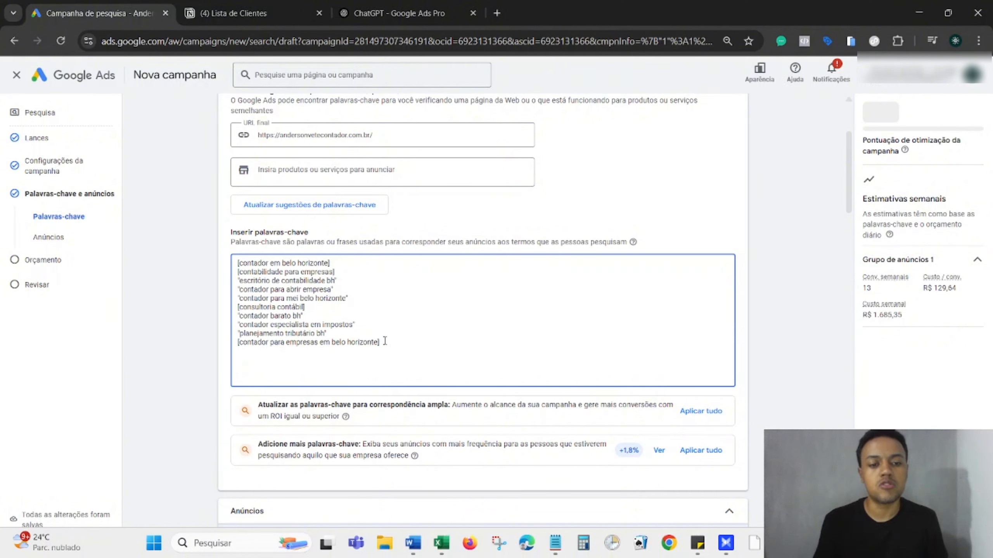
pyautogui.moveTo(380, 343); pyautogui.dragTo(238, 263)
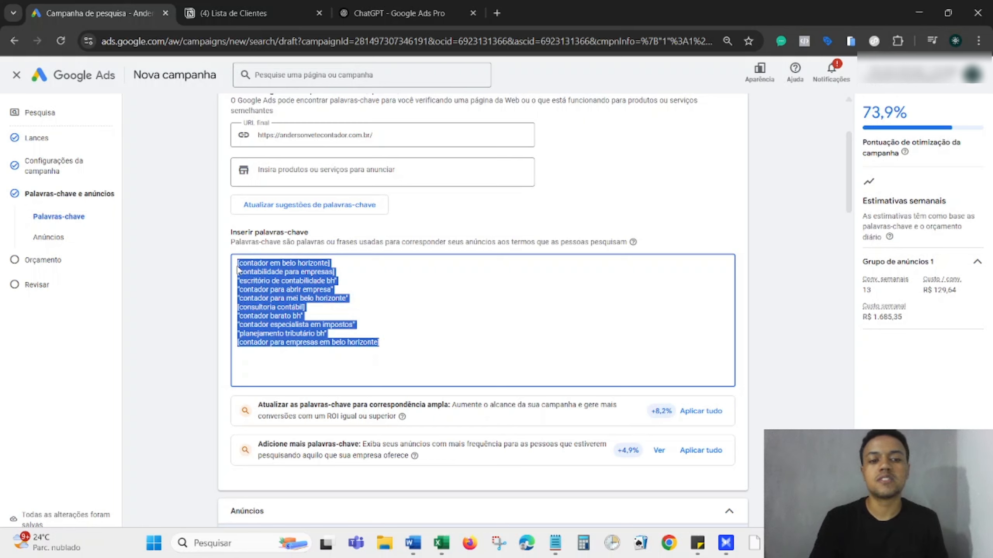
pyautogui.click(383, 347)
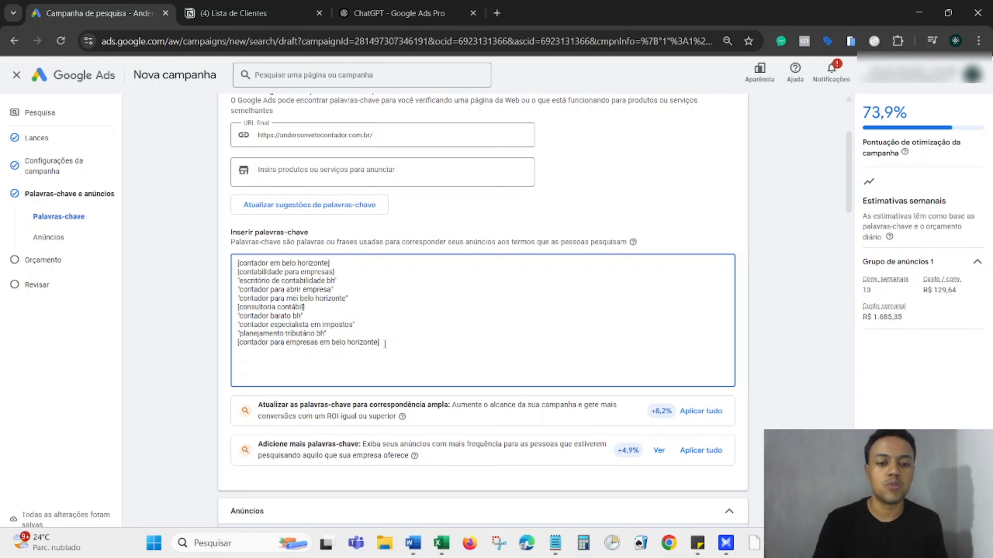
pyautogui.moveTo(385, 343); pyautogui.dragTo(235, 269)
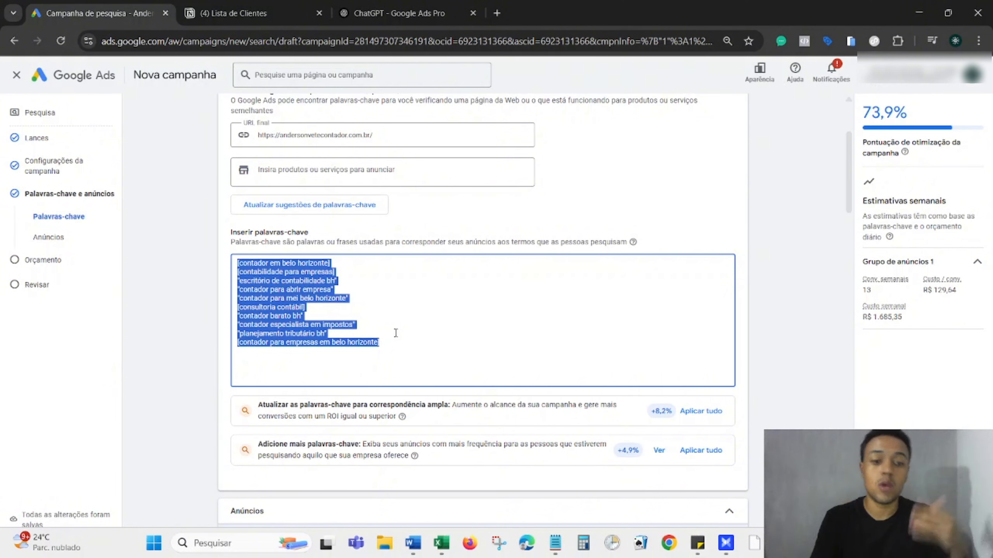
pyautogui.click(398, 325)
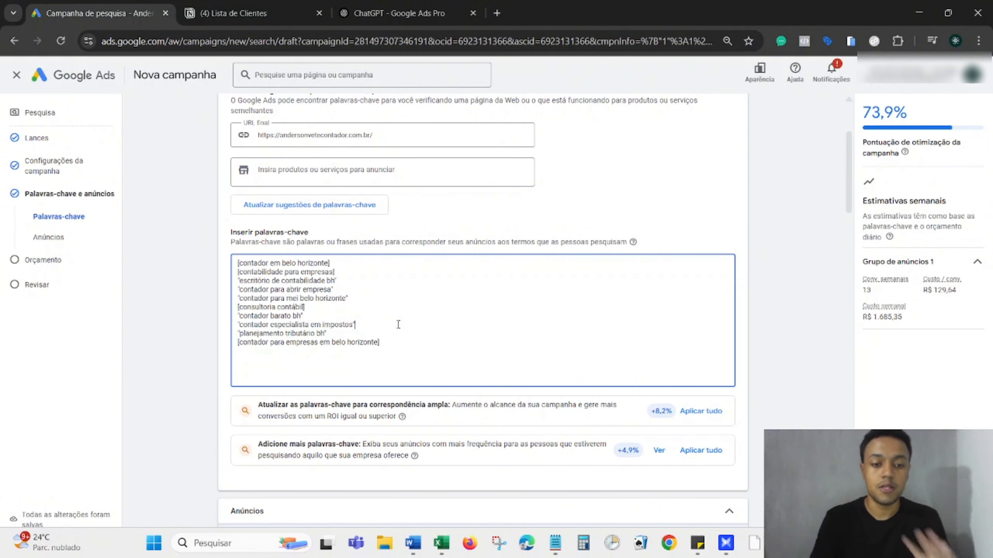
# Review the ad's display path and headline fields, then return to ChatGPT for headlines.
pyautogui.scroll(-5, 758, 361)
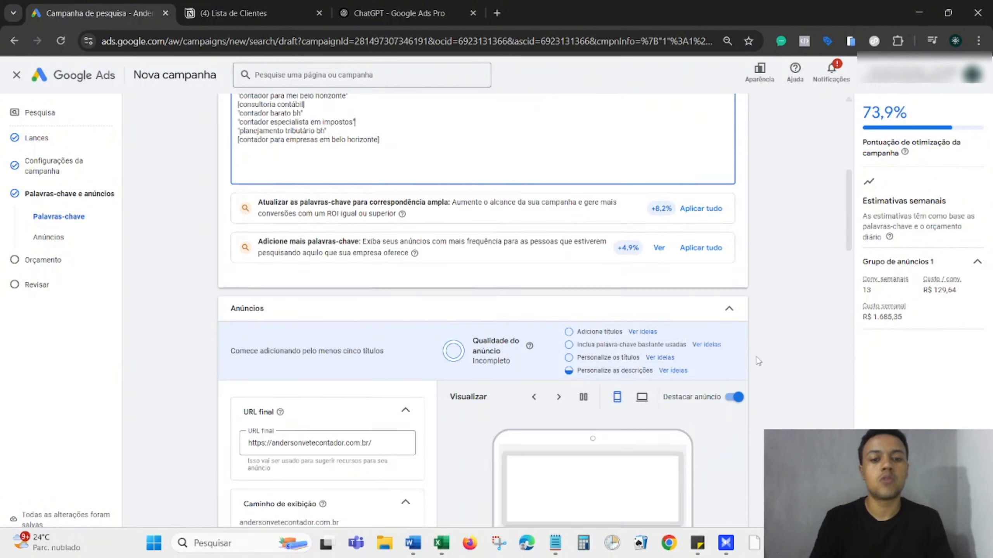
pyautogui.scroll(-8, 758, 361)
pyautogui.scroll(3, 409, 276)
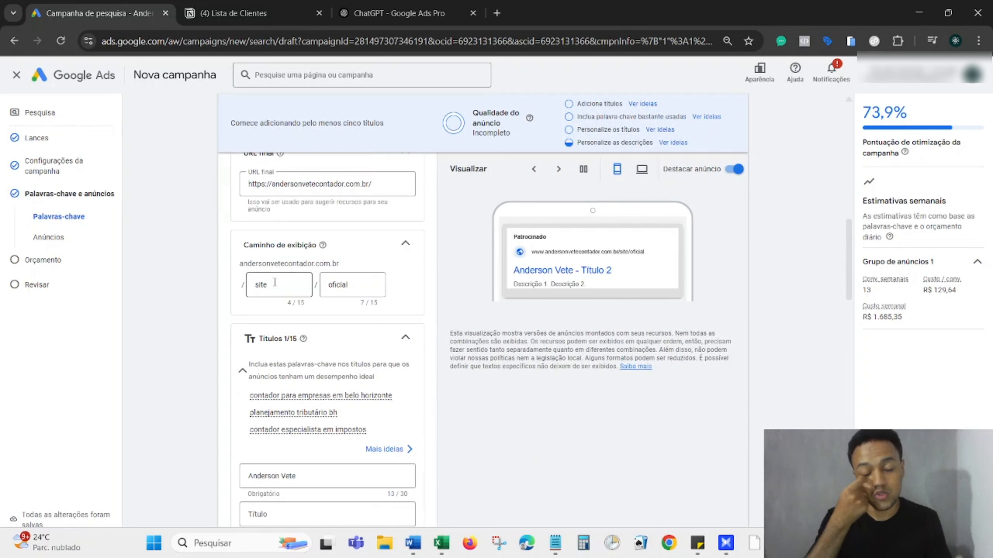
pyautogui.click(275, 283)
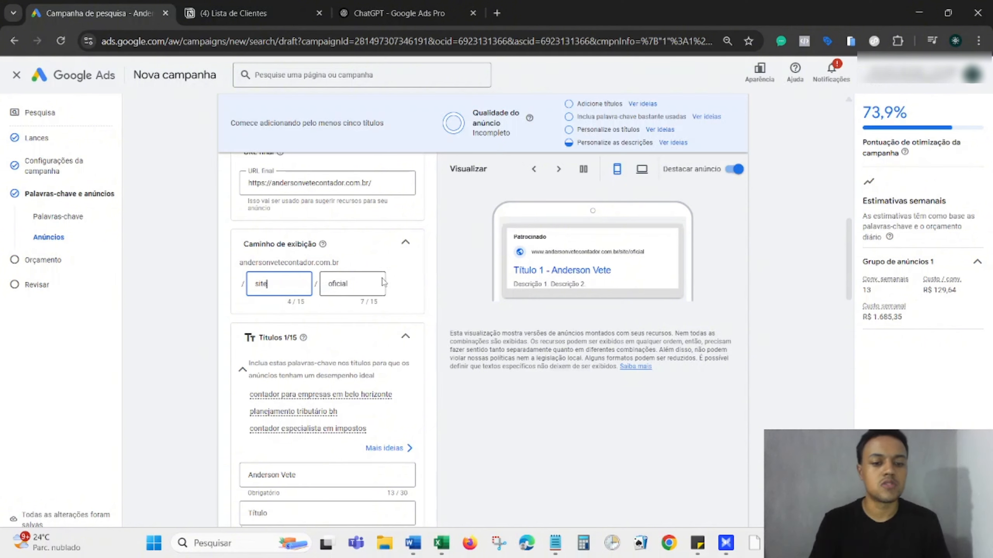
pyautogui.scroll(-1, 383, 283)
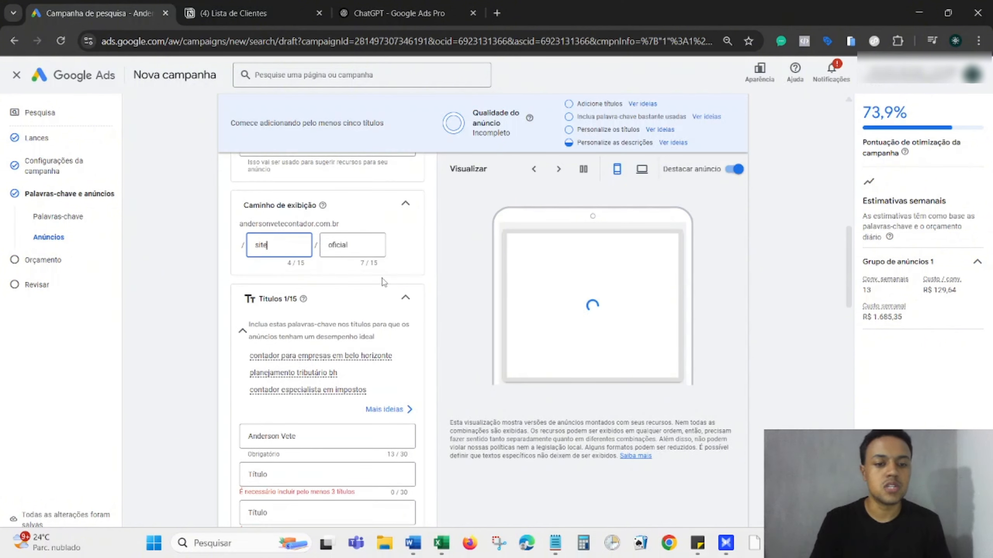
pyautogui.scroll(3, 425, 282)
pyautogui.scroll(-7, 424, 281)
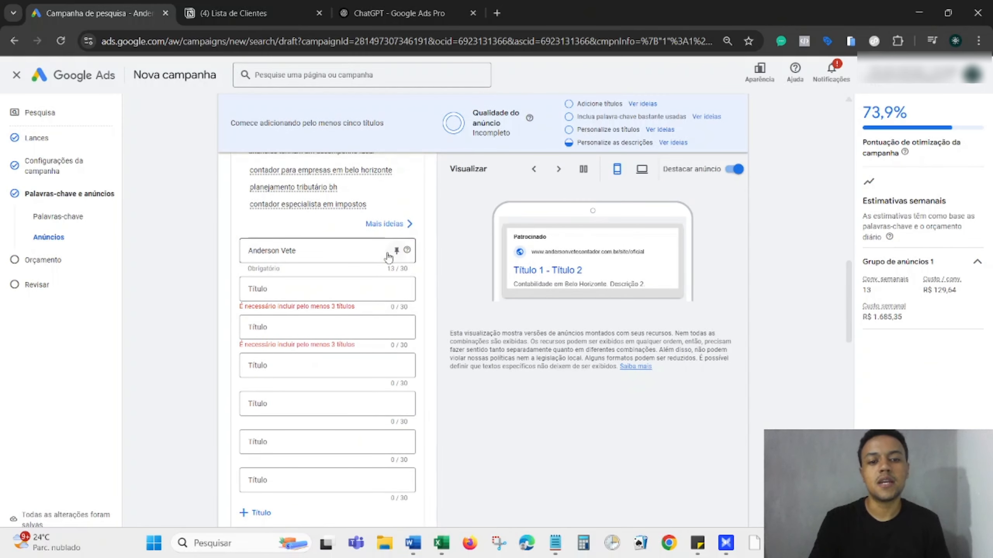
pyautogui.click(404, 17)
# Highlight the prompt's Termo pesquisado, Principais dores and Principais desejos instructions in ChatGPT.
pyautogui.scroll(-10, 613, 356)
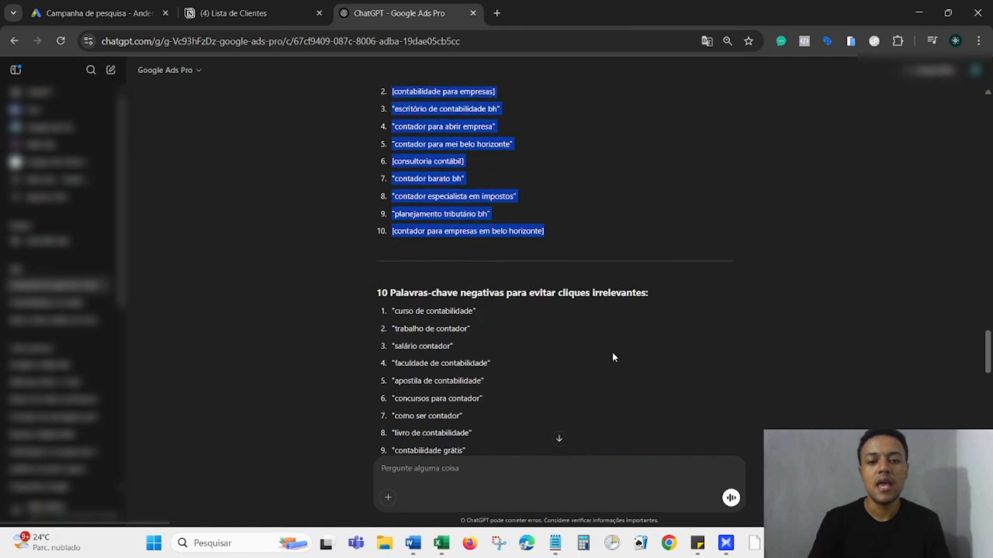
pyautogui.scroll(-3, 613, 356)
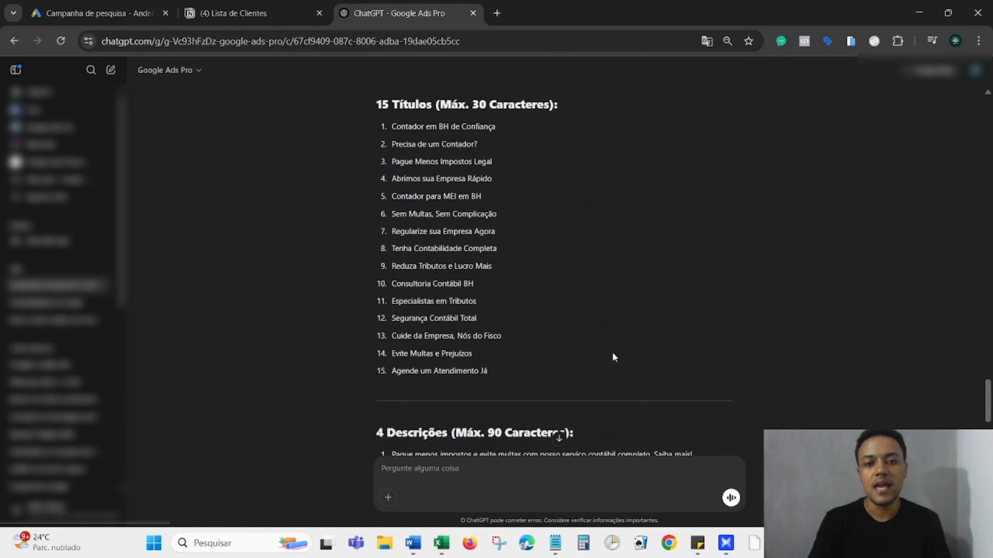
pyautogui.scroll(12, 613, 356)
pyautogui.scroll(12, 612, 356)
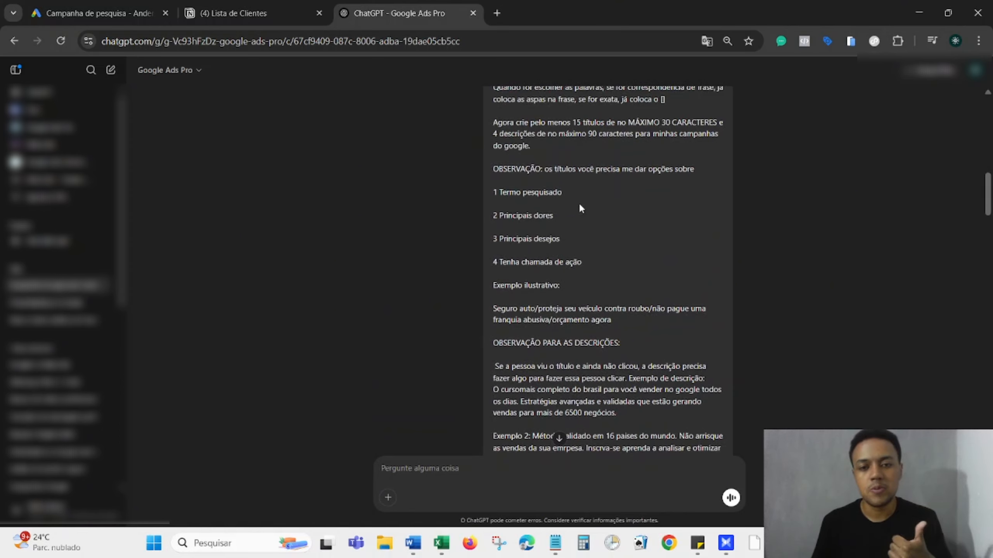
pyautogui.hotkey('ctrl', '1')
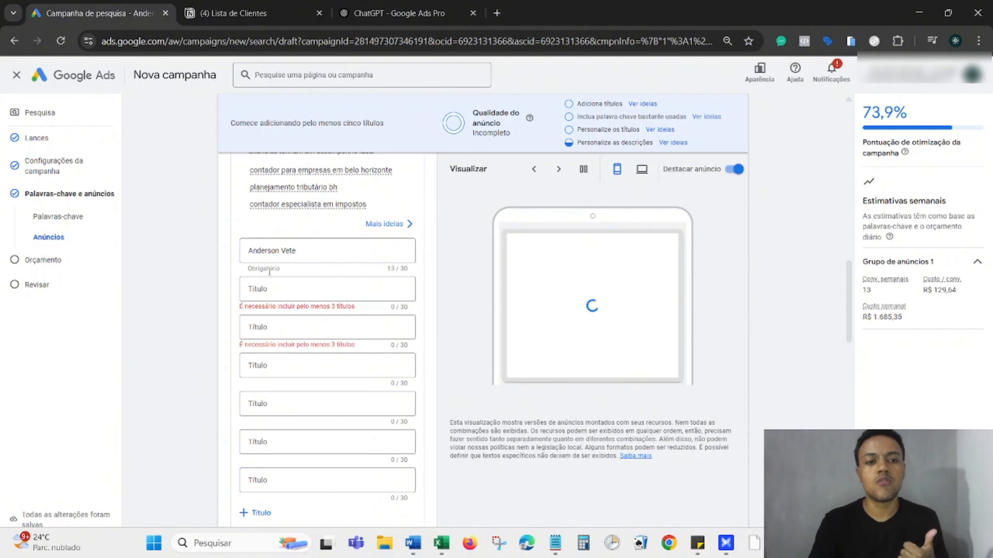
pyautogui.scroll(15, 213, 225)
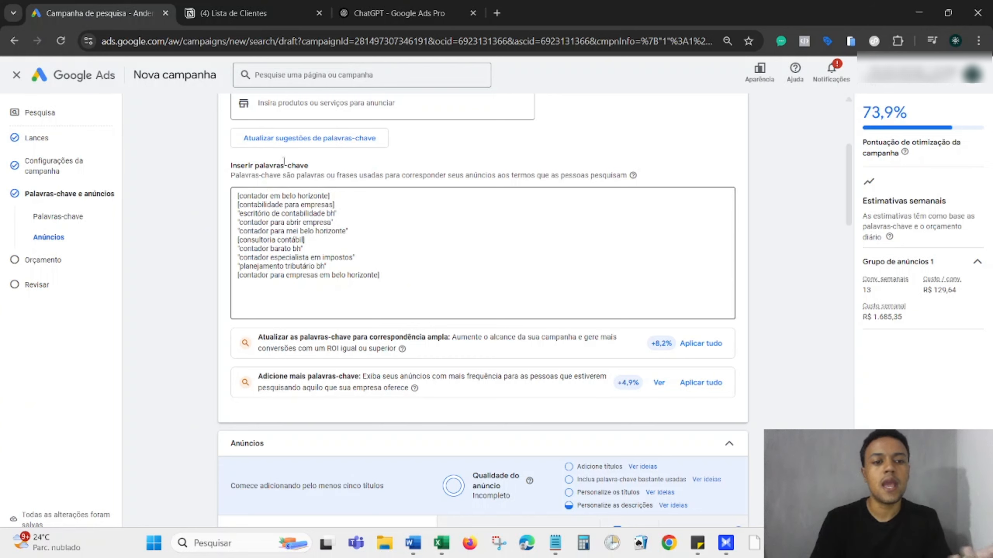
pyautogui.click(395, 13)
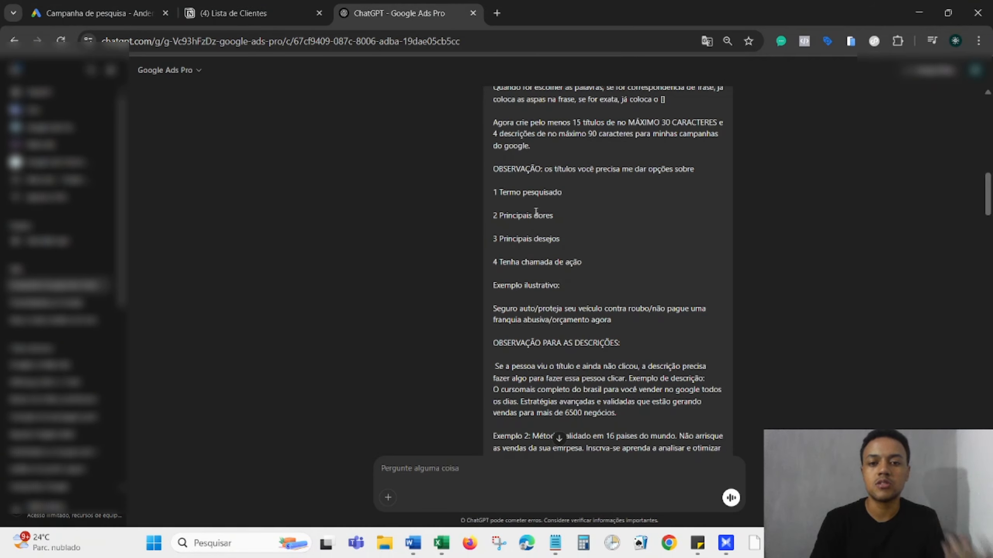
pyautogui.moveTo(560, 191); pyautogui.dragTo(505, 194)
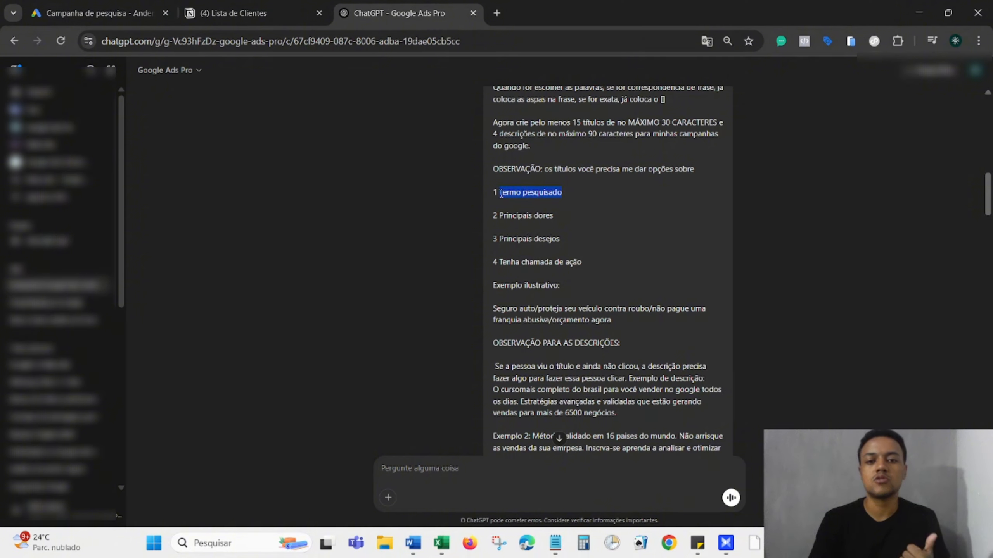
pyautogui.moveTo(554, 215); pyautogui.dragTo(503, 216)
pyautogui.moveTo(562, 243); pyautogui.dragTo(506, 241)
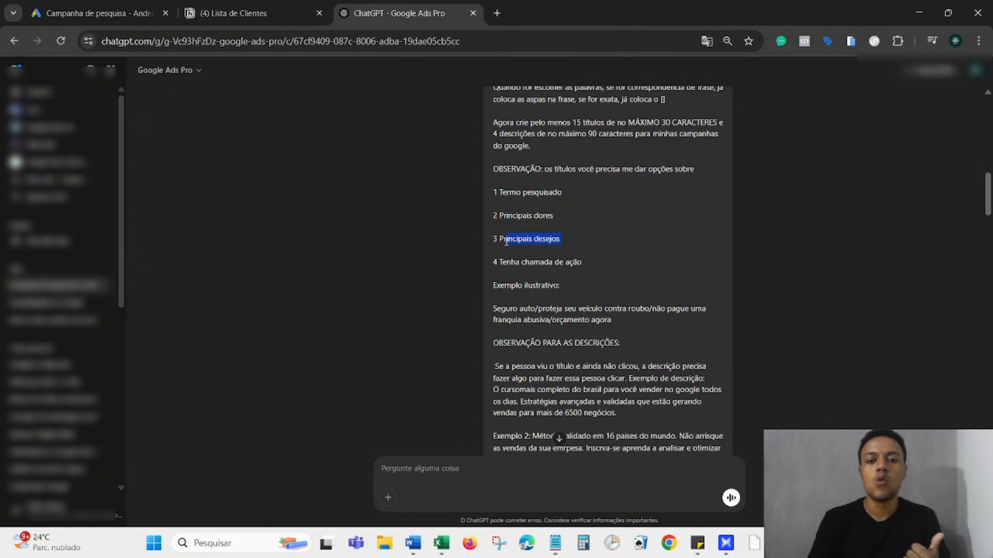
pyautogui.click(591, 266)
# Scroll to the 15-headline list and select 'Contador em BH de Confiança'.
pyautogui.scroll(-15, 590, 266)
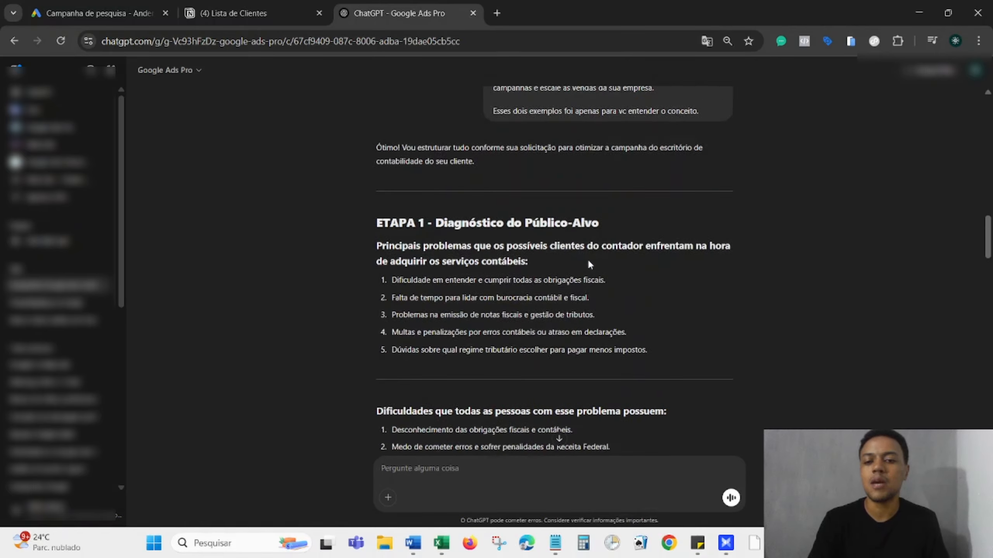
pyautogui.scroll(-20, 589, 263)
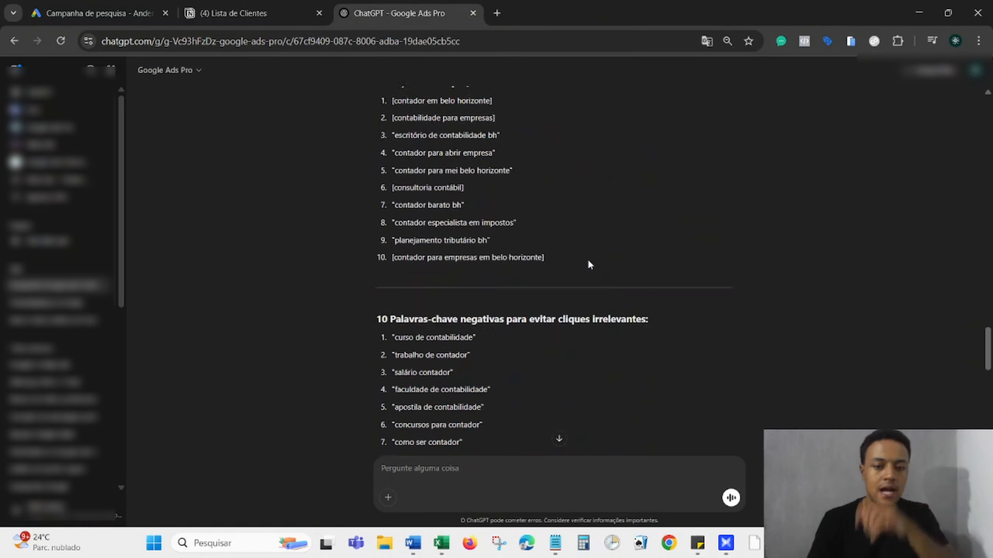
pyautogui.scroll(-5, 589, 265)
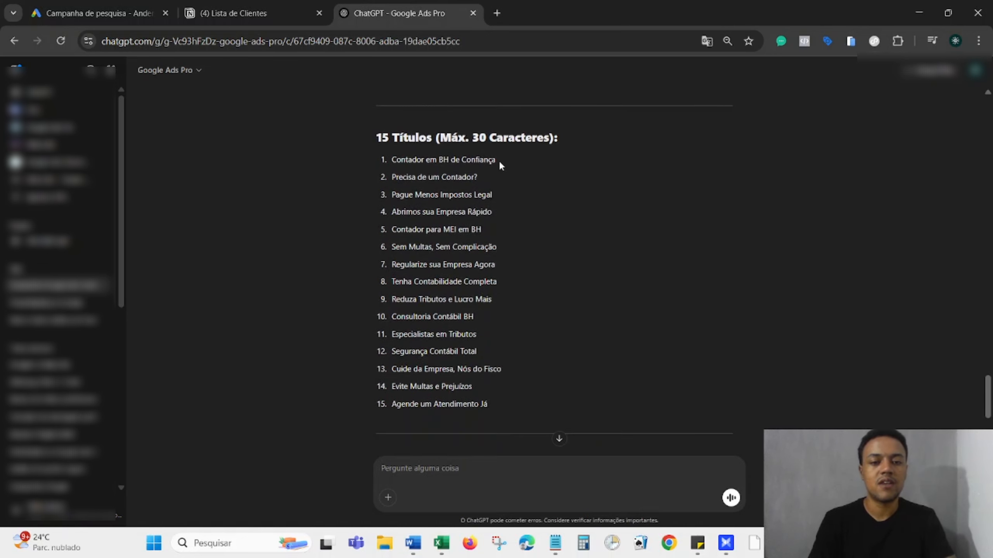
pyautogui.moveTo(497, 159); pyautogui.dragTo(392, 165)
pyautogui.hotkey('ctrl', 'c')
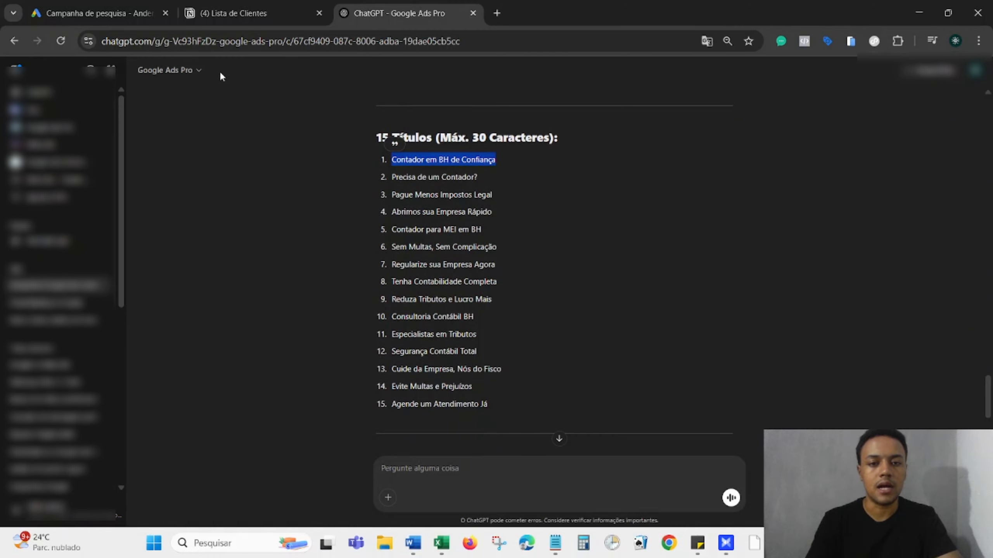
# Fill the first two headlines with 'Contador em BH de Confiança' and 'Precisa de um Contador?'.
pyautogui.click(154, 15)
pyautogui.scroll(-3, 376, 313)
pyautogui.click(310, 254)
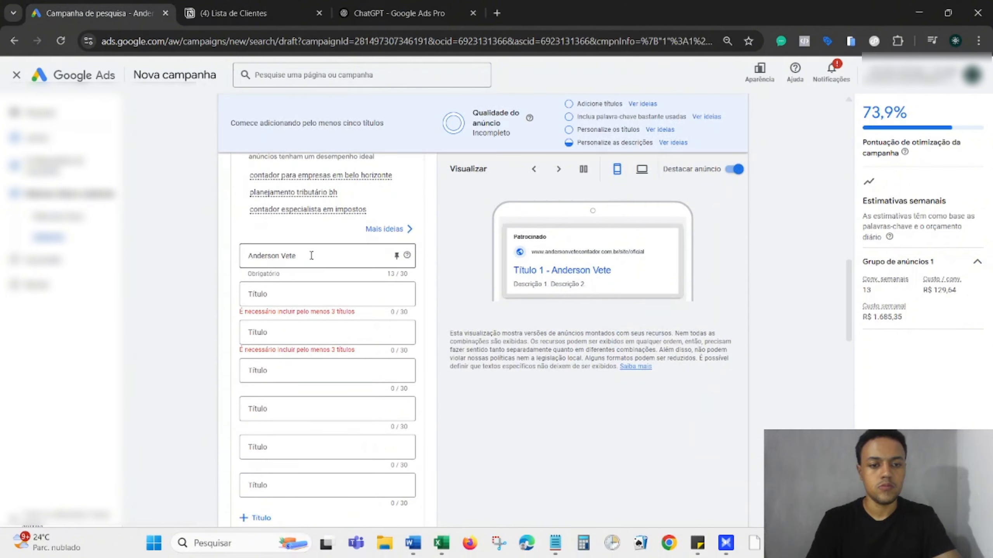
pyautogui.hotkey('ctrl', 'a')
pyautogui.hotkey('ctrl', 'v')
pyautogui.click(399, 13)
pyautogui.moveTo(478, 178); pyautogui.dragTo(394, 179)
pyautogui.hotkey('ctrl', 'c')
pyautogui.click(98, 13)
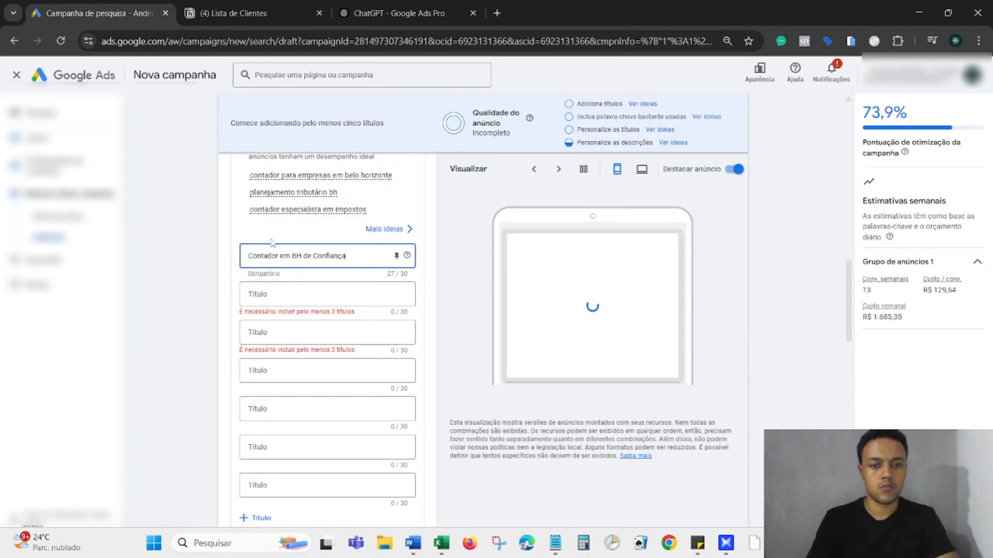
pyautogui.click(311, 286)
pyautogui.hotkey('ctrl', 'v')
# Copy 'Pague Menos Impostos Legal' from ChatGPT into the next empty headline field.
pyautogui.click(398, 13)
pyautogui.moveTo(492, 195); pyautogui.dragTo(392, 194)
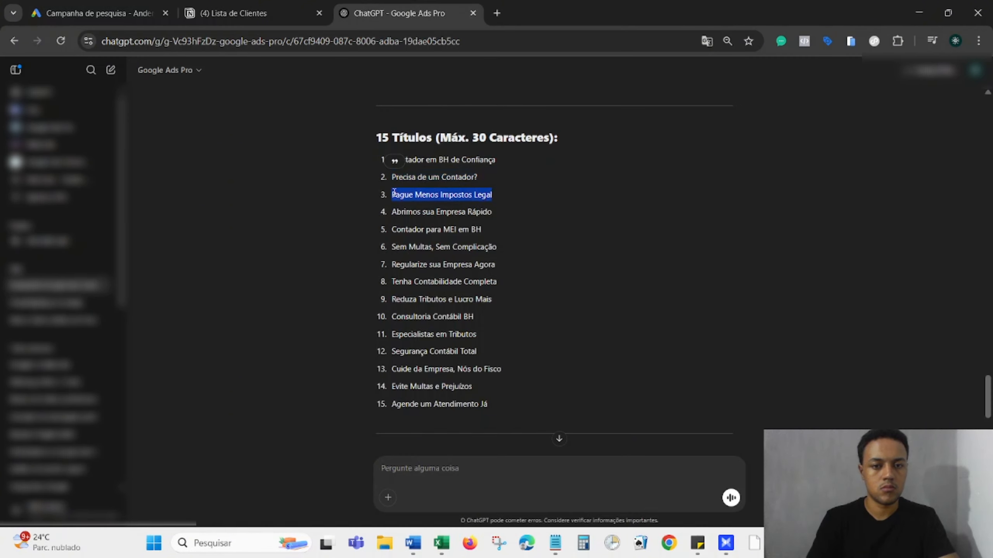
pyautogui.hotkey('ctrl', 'c')
pyautogui.click(98, 13)
pyautogui.click(310, 332)
pyautogui.hotkey('ctrl', 'v')
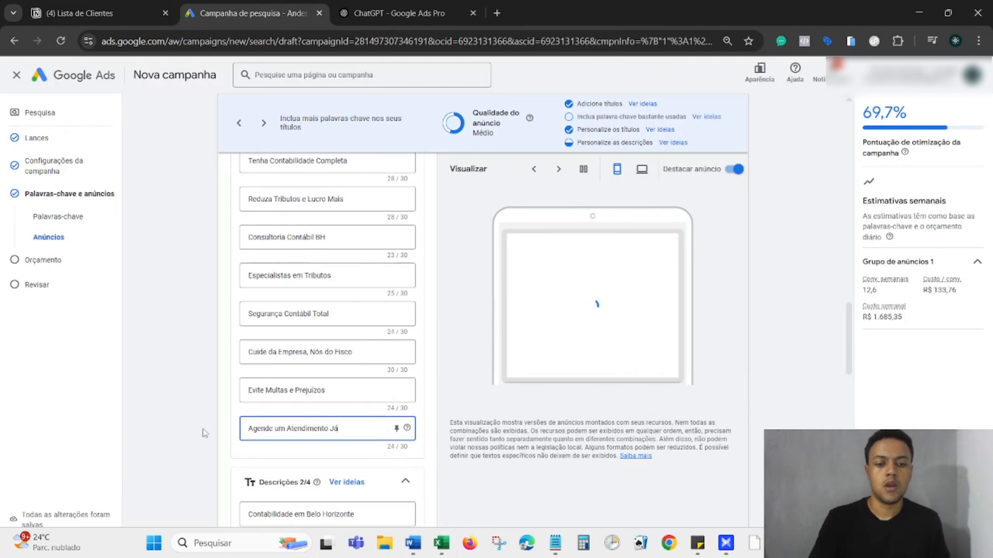
pyautogui.scroll(1, 203, 431)
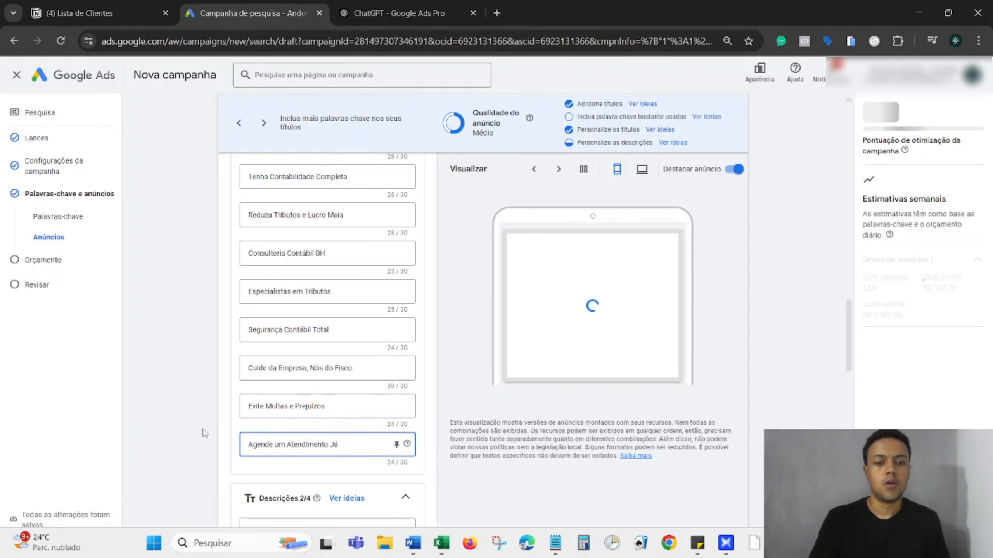
pyautogui.scroll(8, 234, 366)
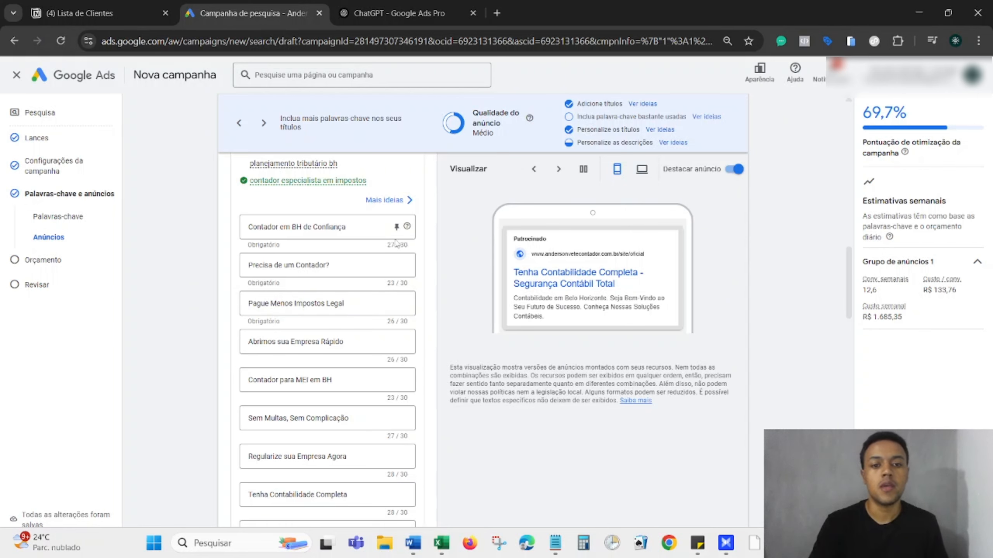
# Pin the headlines 'Contador em BH de Confiança' and 'Precisa de um Contador?' to position 1.
pyautogui.click(397, 227)
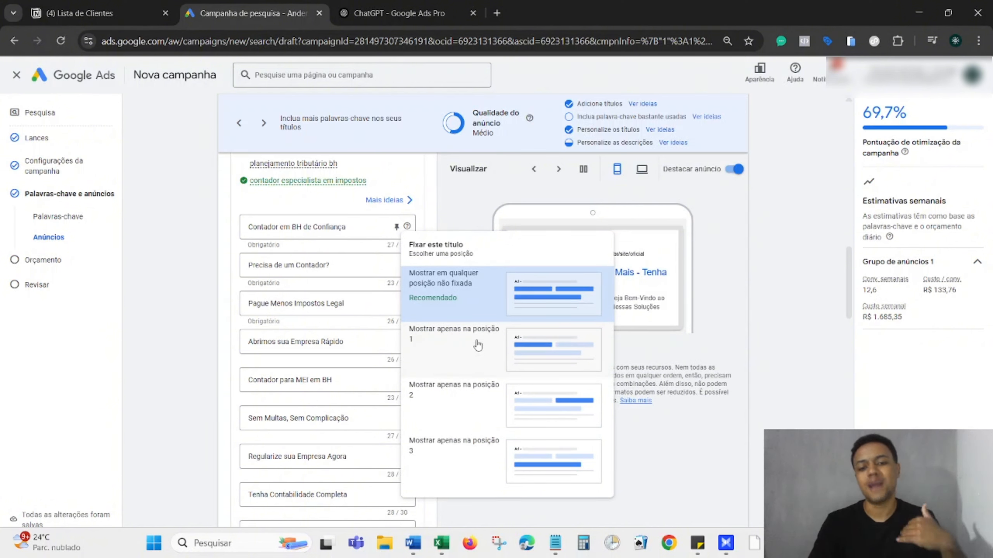
pyautogui.click(456, 217)
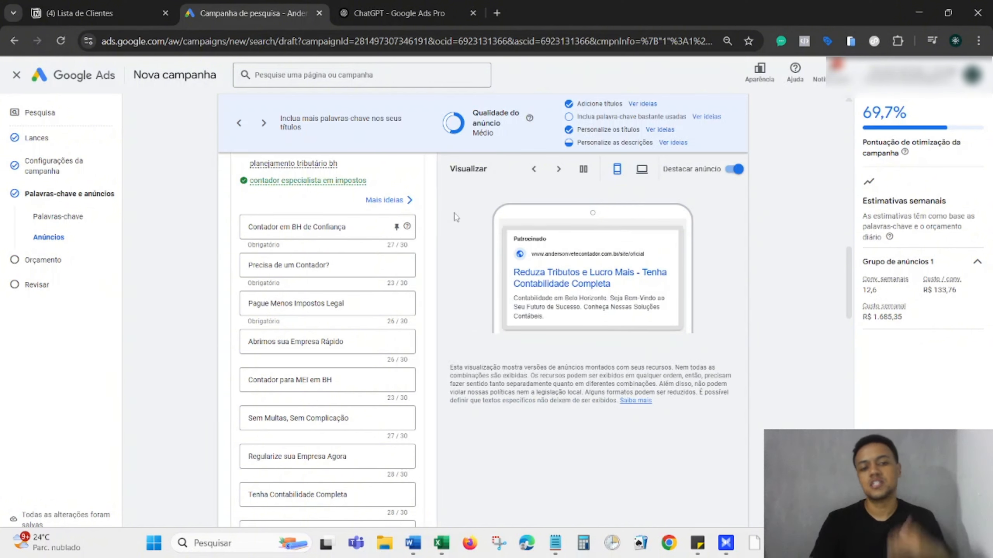
pyautogui.click(396, 227)
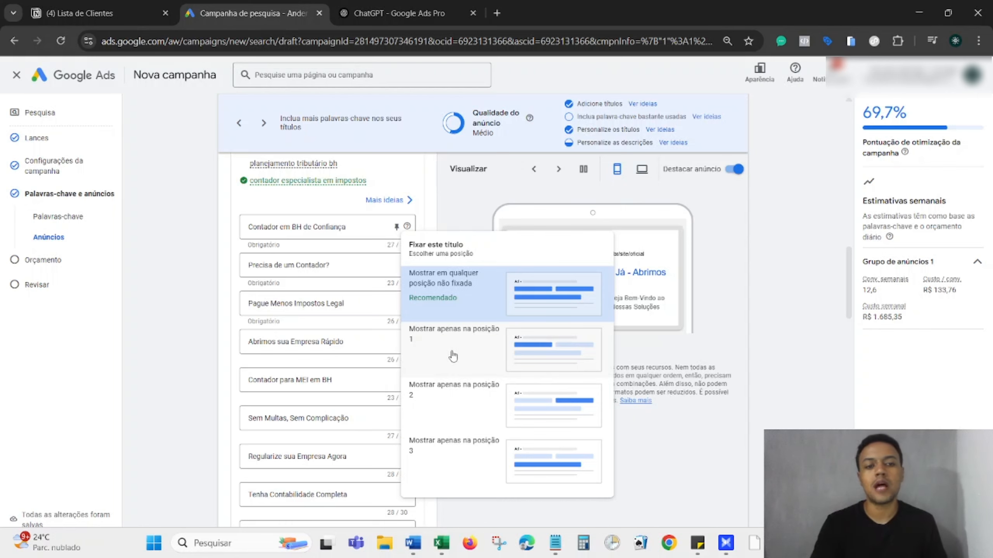
pyautogui.click(453, 356)
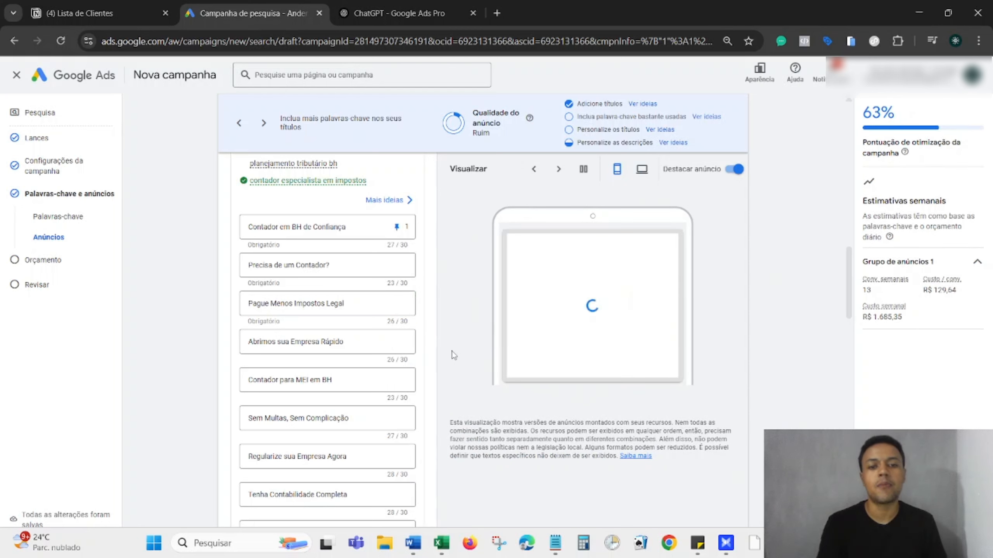
pyautogui.click(396, 265)
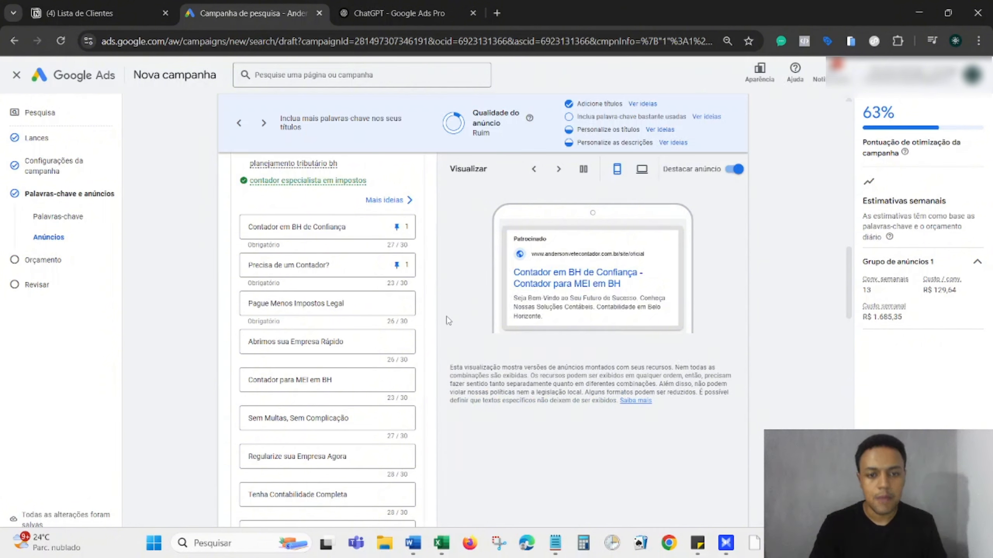
pyautogui.scroll(-1, 448, 317)
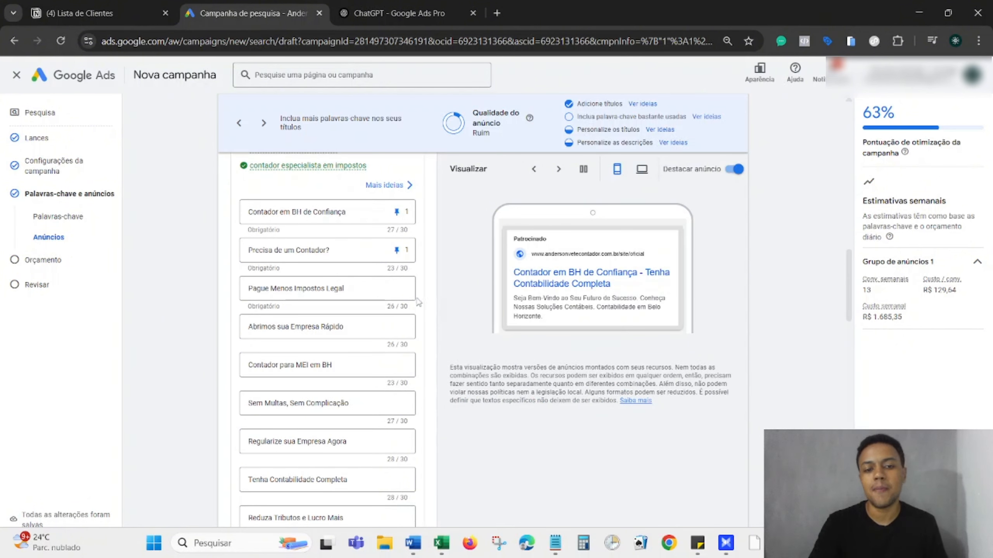
# Pin 'Pague Menos Impostos Legal', 'Abrimos sua Empresa Rápido', 'Contador para MEI em BH' and 'Sem Multas, Sem Complicação' to position 2.
pyautogui.click(397, 288)
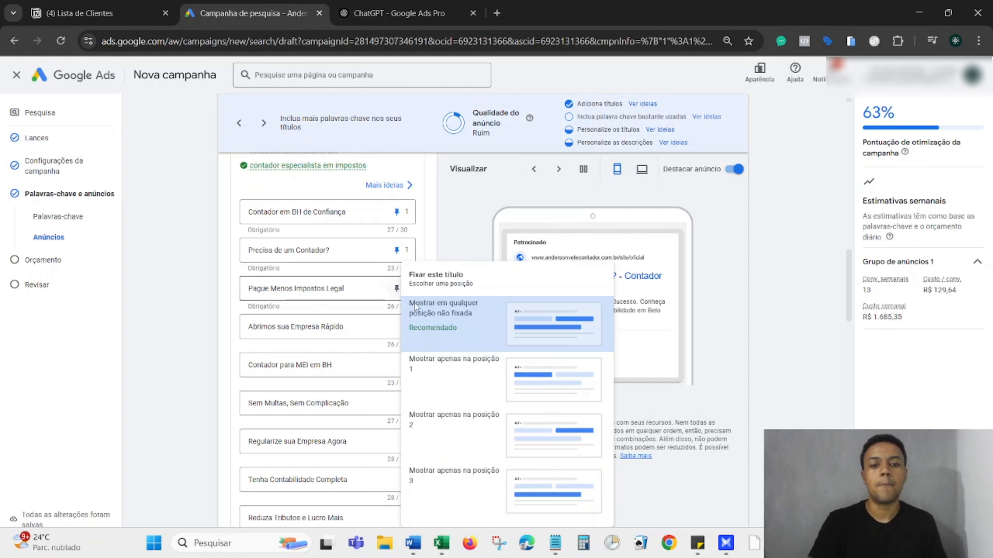
pyautogui.click(471, 430)
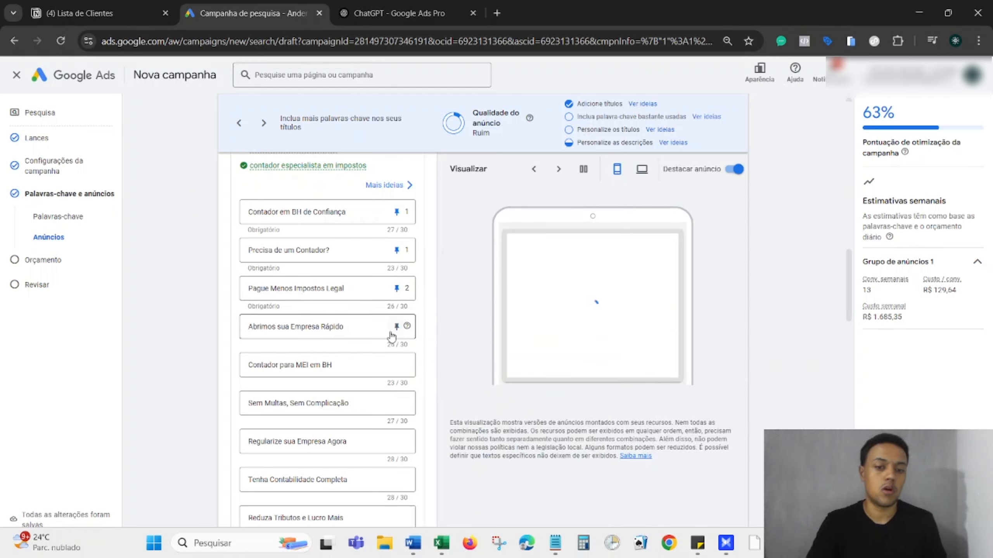
pyautogui.click(396, 326)
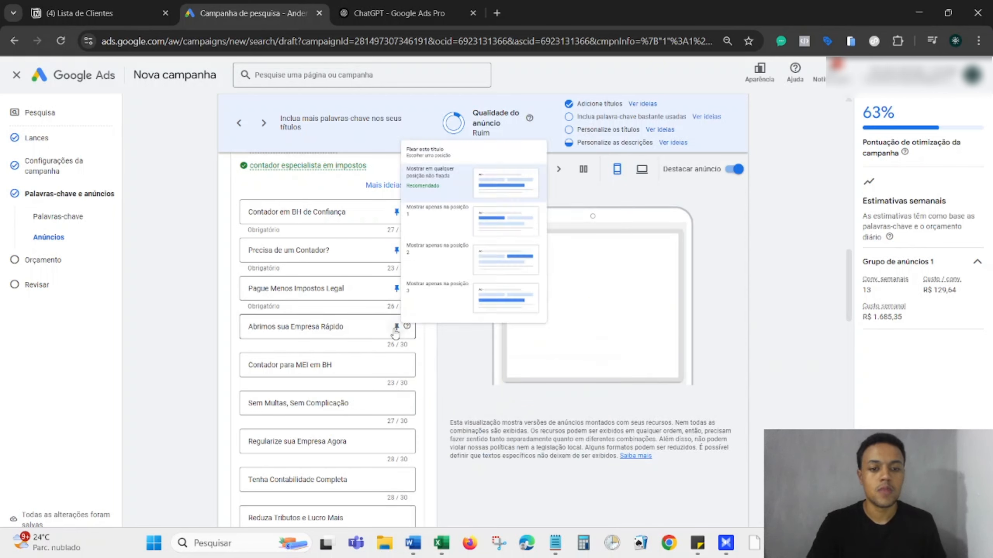
pyautogui.click(474, 244)
pyautogui.scroll(-1, 435, 343)
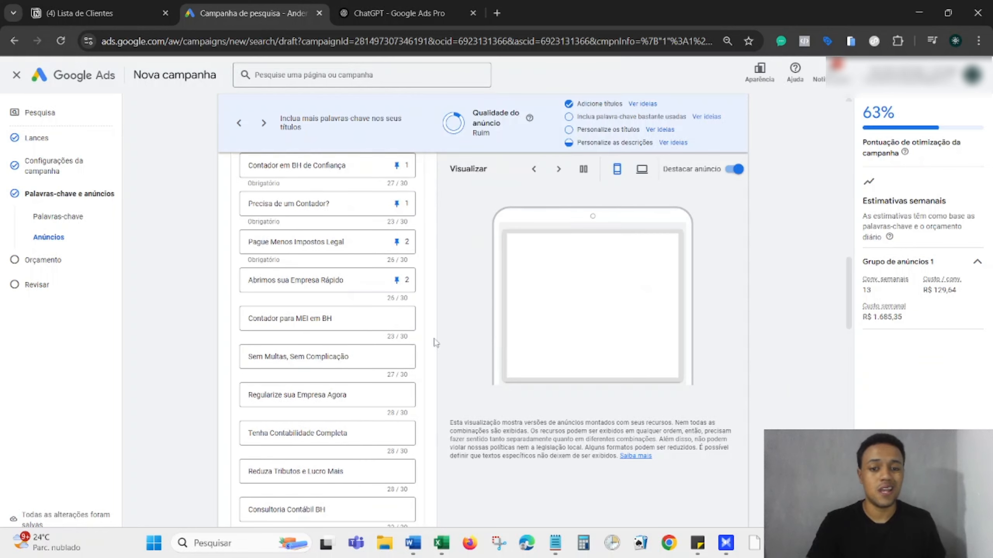
pyautogui.scroll(-1, 436, 342)
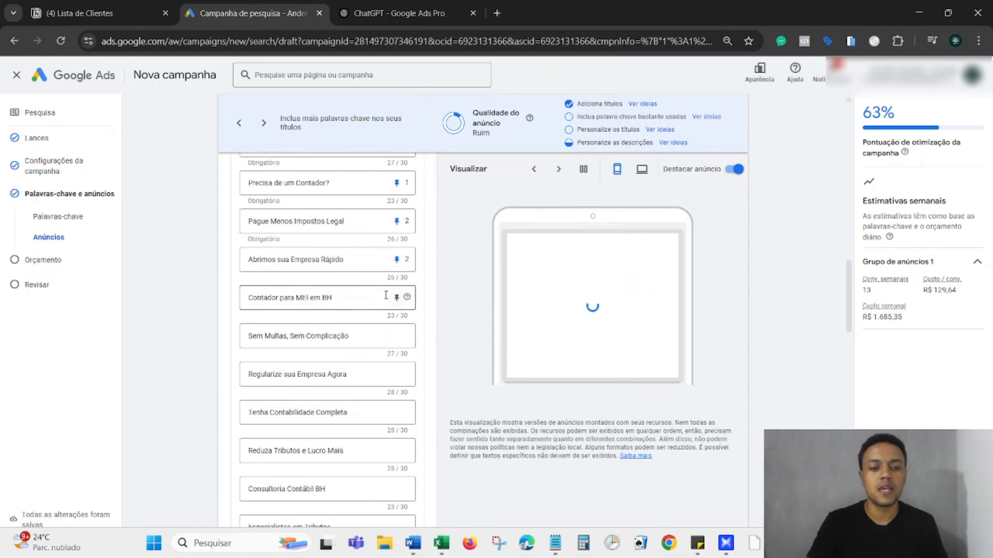
pyautogui.click(395, 299)
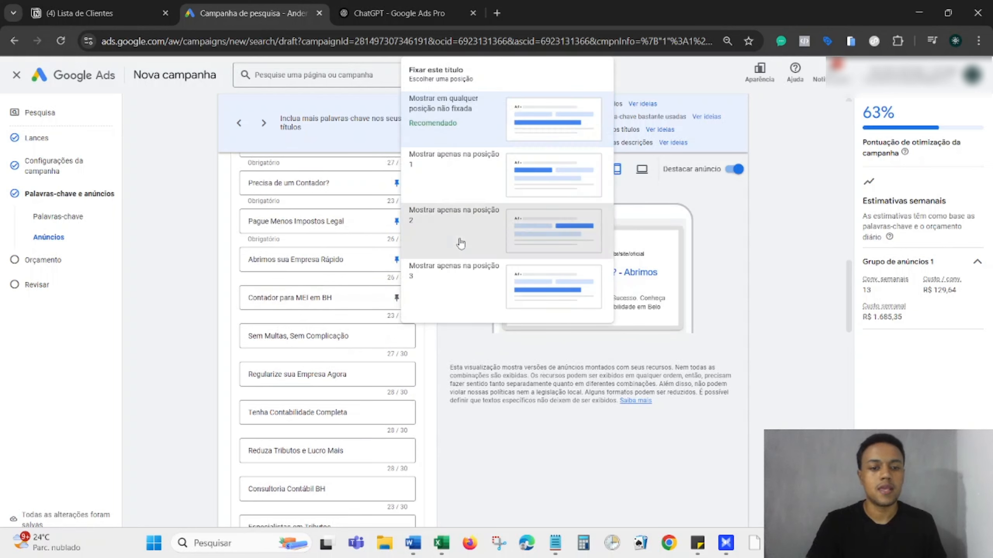
pyautogui.click(460, 244)
pyautogui.scroll(-1, 436, 312)
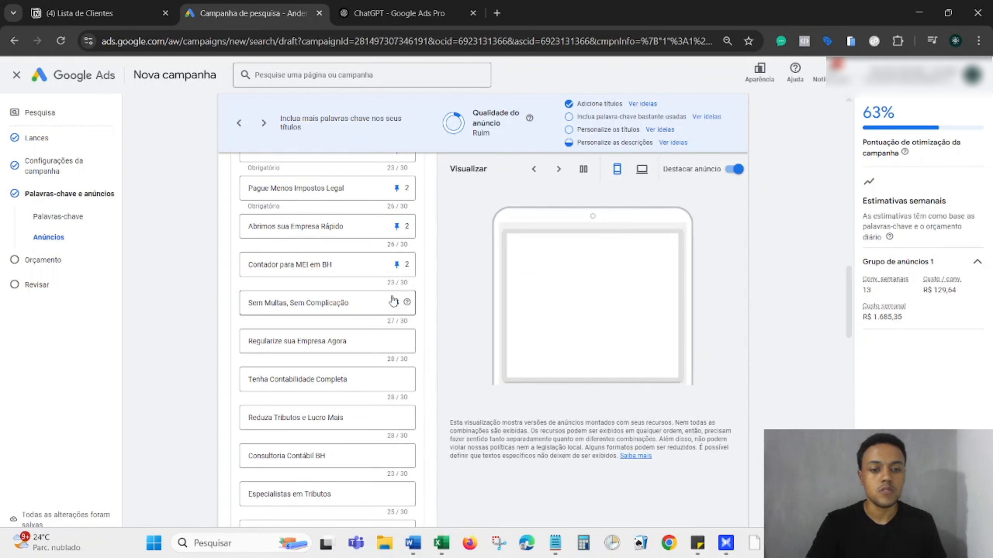
pyautogui.click(396, 303)
pyautogui.click(455, 219)
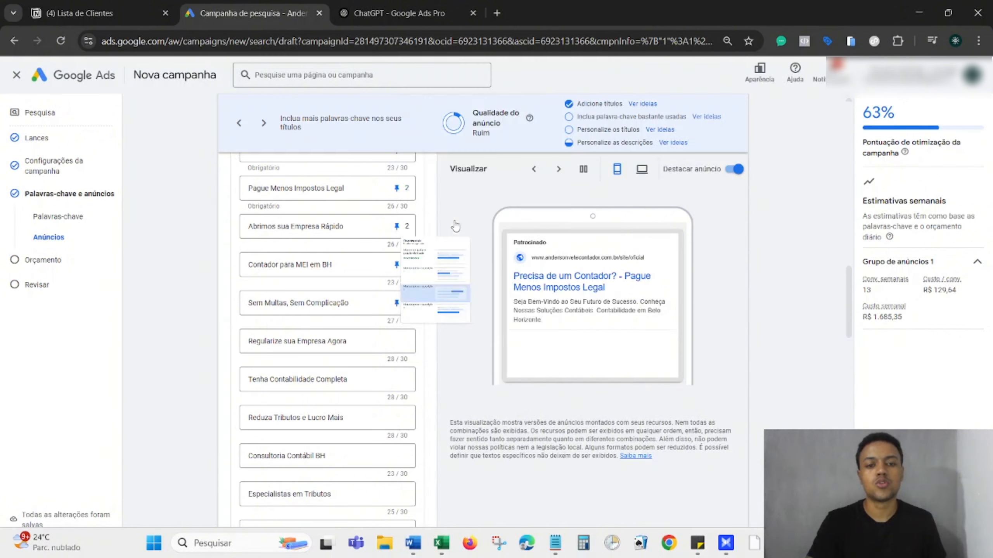
pyautogui.scroll(-1, 431, 306)
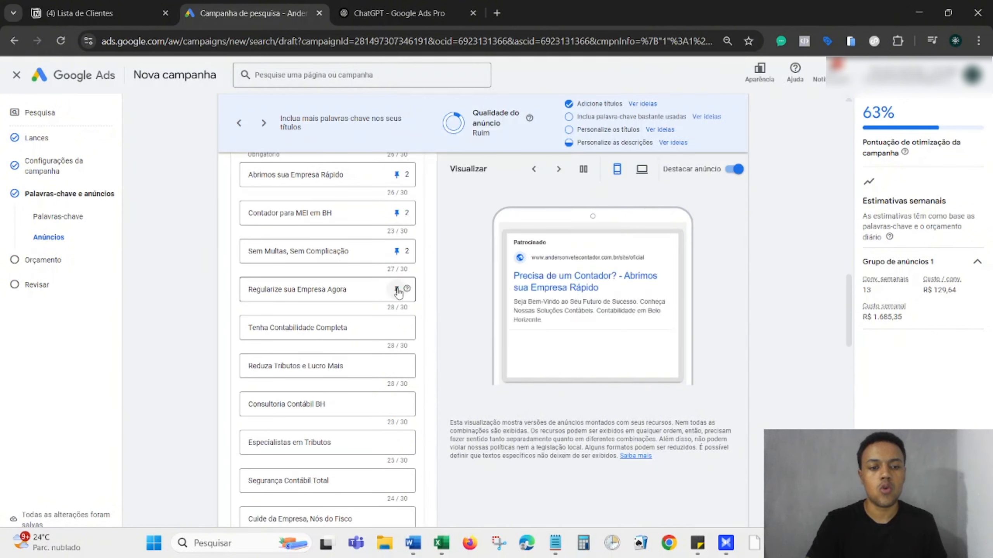
# Pin 'Regularize sua Empresa Agora', 'Tenha Contabilidade Completa', 'Reduza Tributos e Lucro Mais' and 'Consultoria Contábil BH' to position 2.
pyautogui.click(397, 289)
pyautogui.click(437, 426)
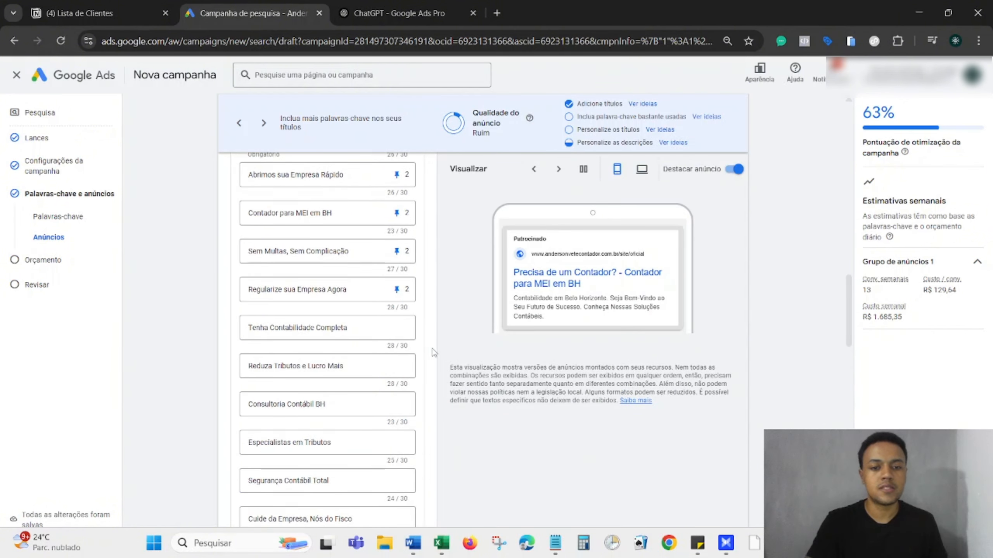
pyautogui.scroll(1, 434, 352)
pyautogui.scroll(2, 433, 352)
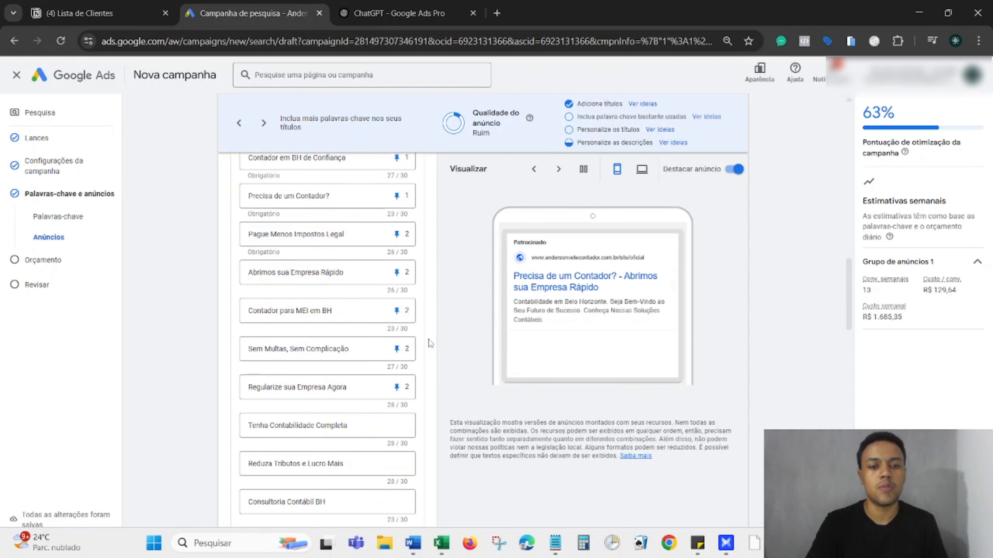
pyautogui.scroll(-5, 430, 343)
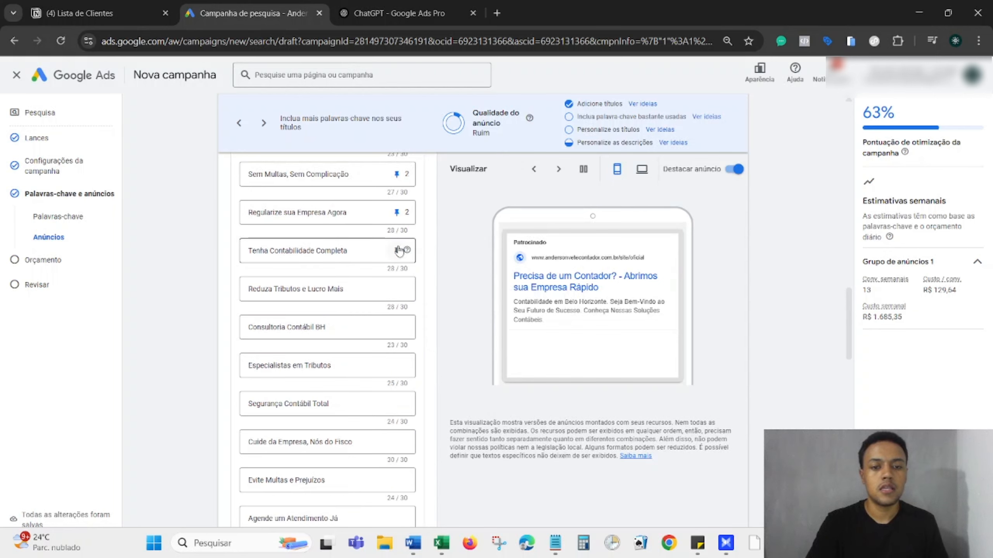
pyautogui.click(399, 250)
pyautogui.click(469, 430)
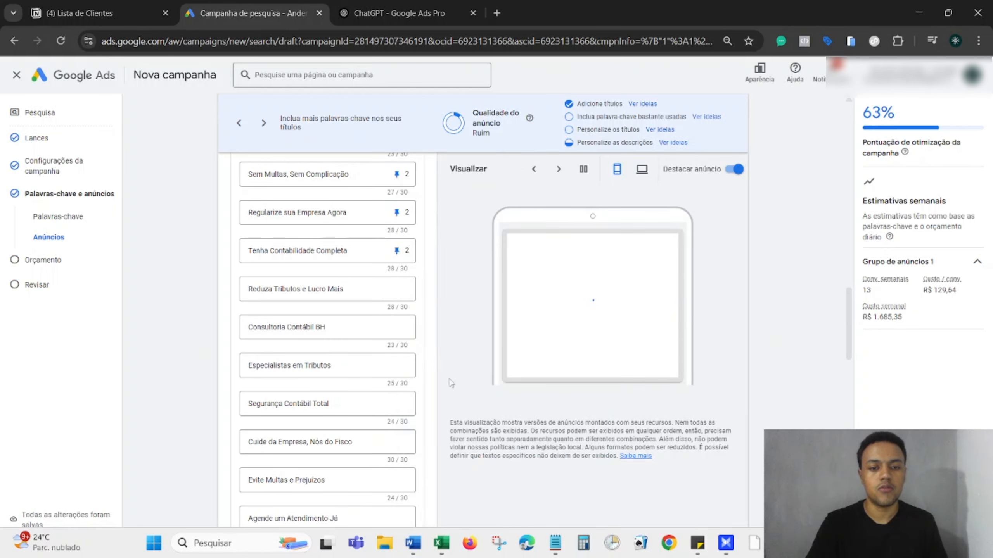
pyautogui.scroll(-2, 430, 333)
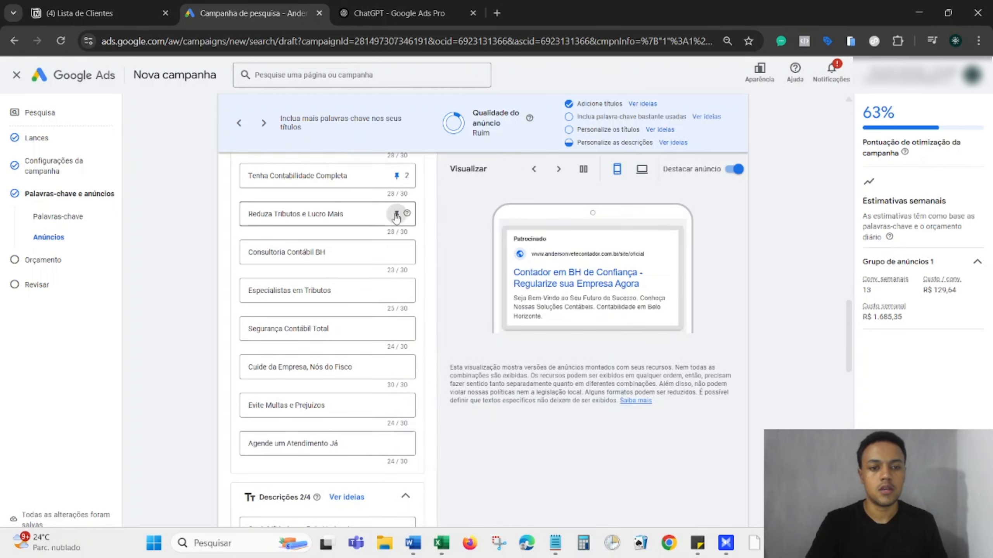
pyautogui.click(396, 214)
pyautogui.click(452, 385)
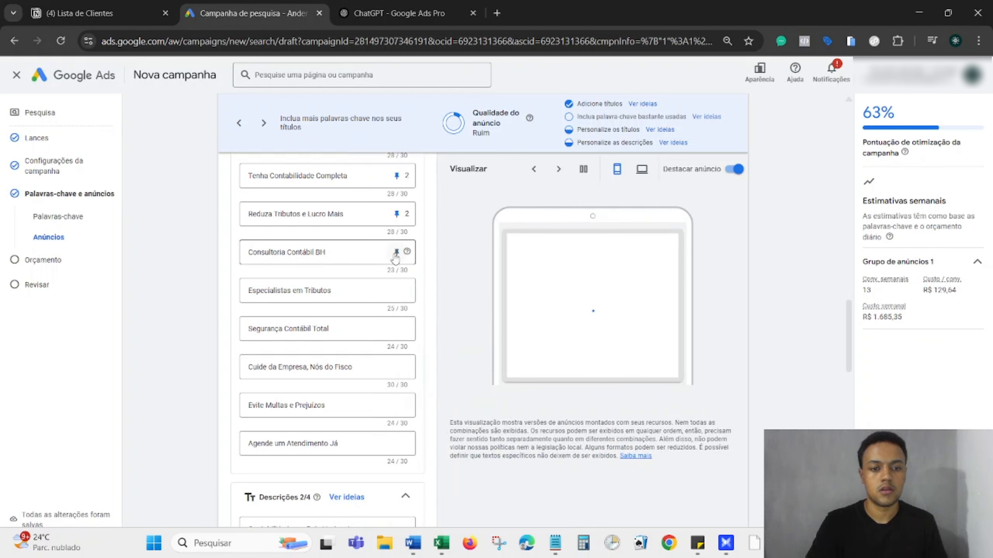
pyautogui.click(396, 251)
pyautogui.click(454, 422)
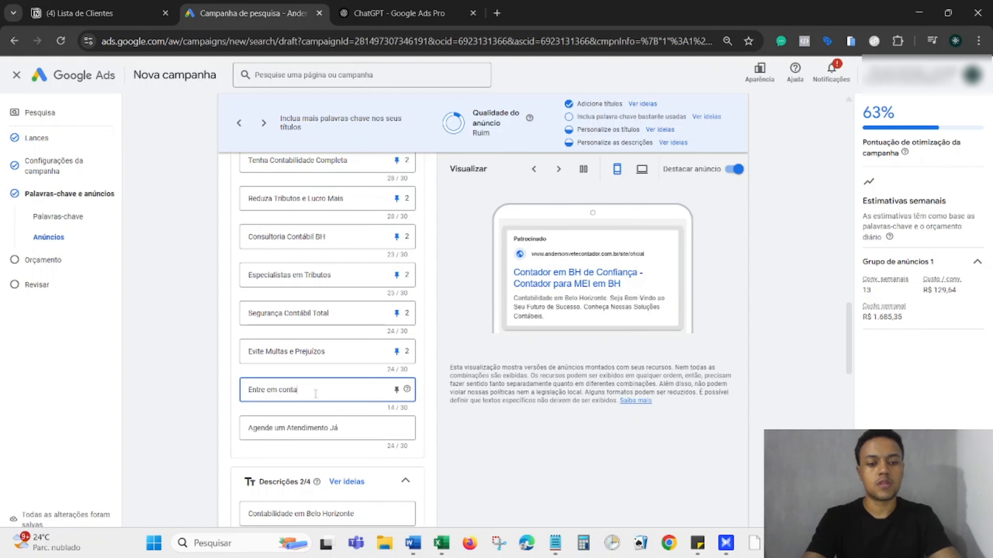
# Finish the headline 'Entre em contato agora' and pin it and 'Agende um Atendimento Já' to position 3.
pyautogui.write('to agora')
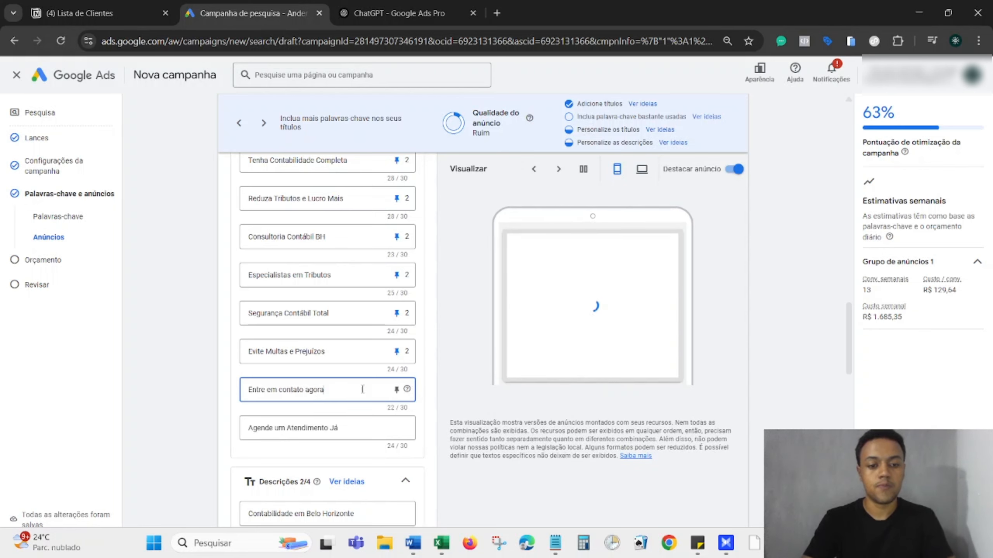
pyautogui.click(397, 390)
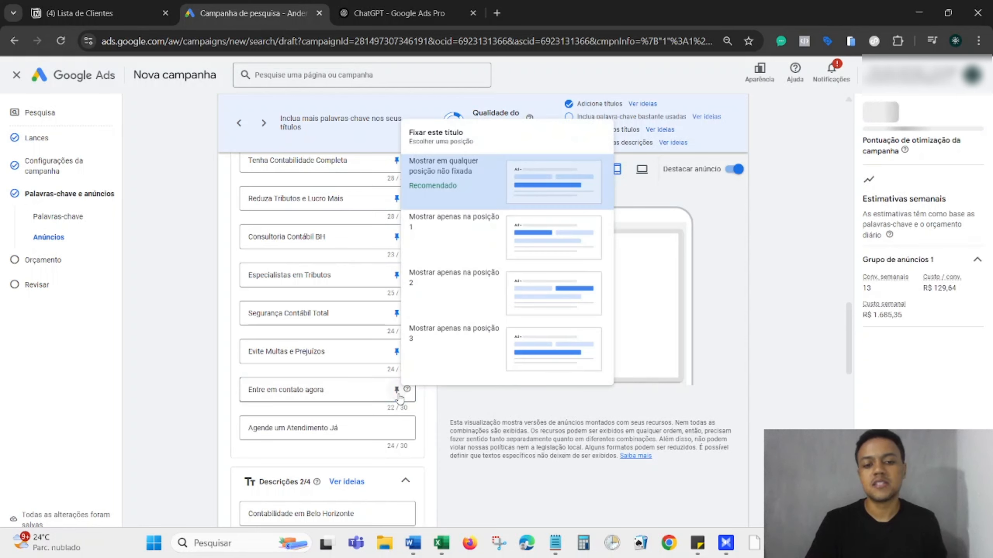
pyautogui.click(438, 354)
pyautogui.click(396, 427)
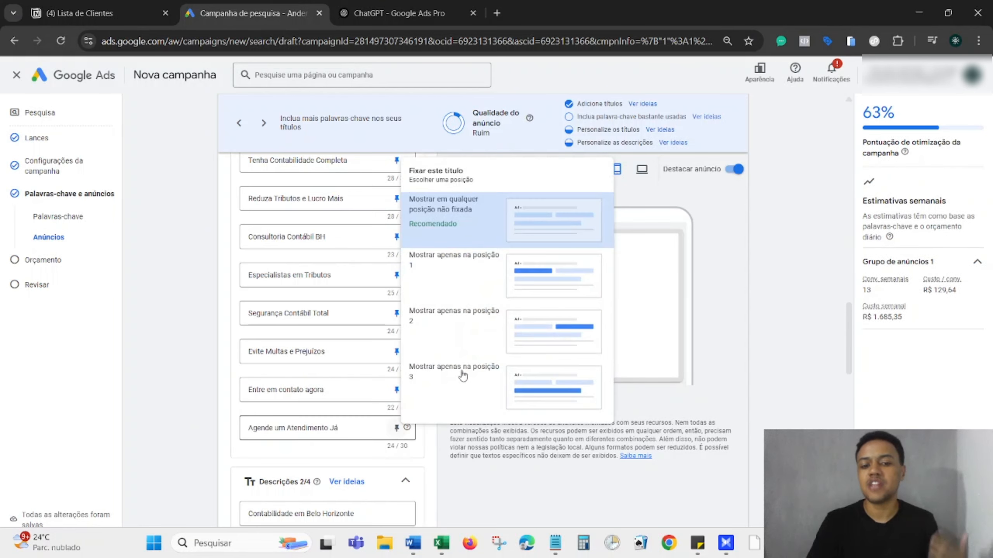
pyautogui.click(460, 384)
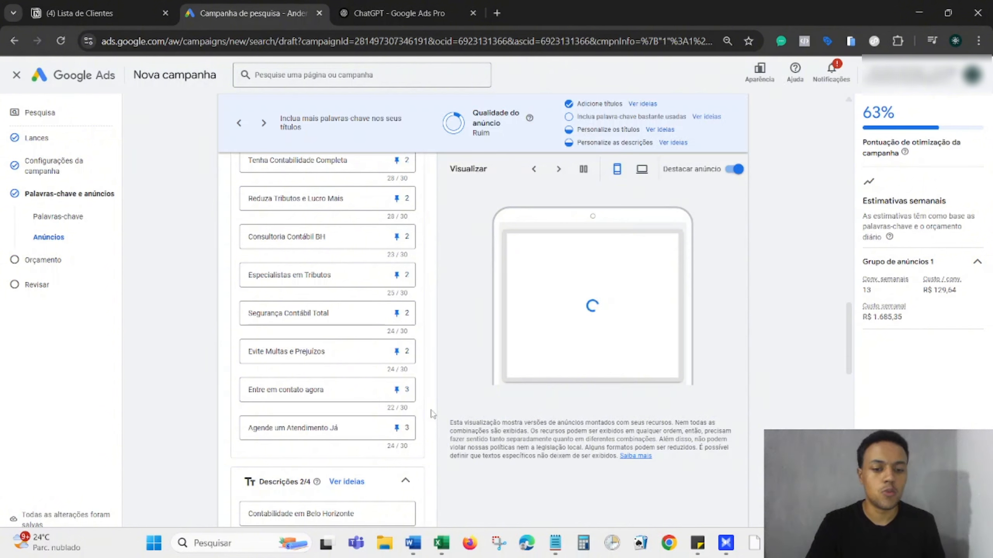
# Replace the first description with ChatGPT's text, ending it with a period.
pyautogui.scroll(-4, 432, 414)
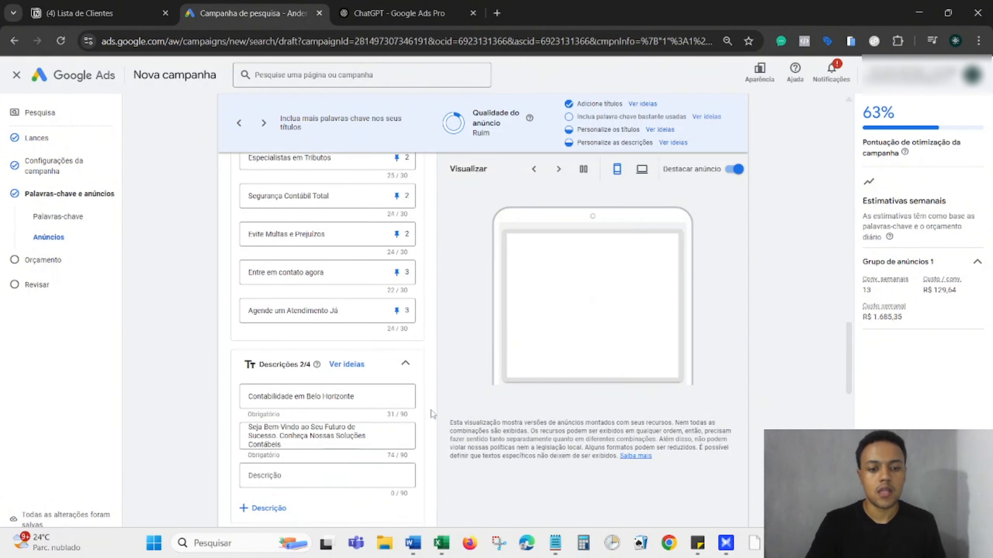
pyautogui.scroll(1, 433, 415)
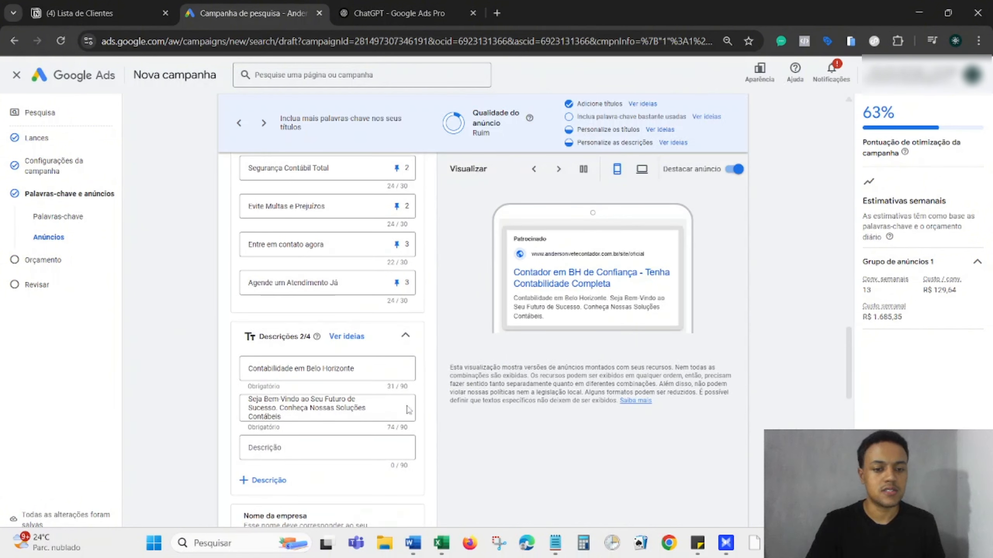
pyautogui.click(399, 13)
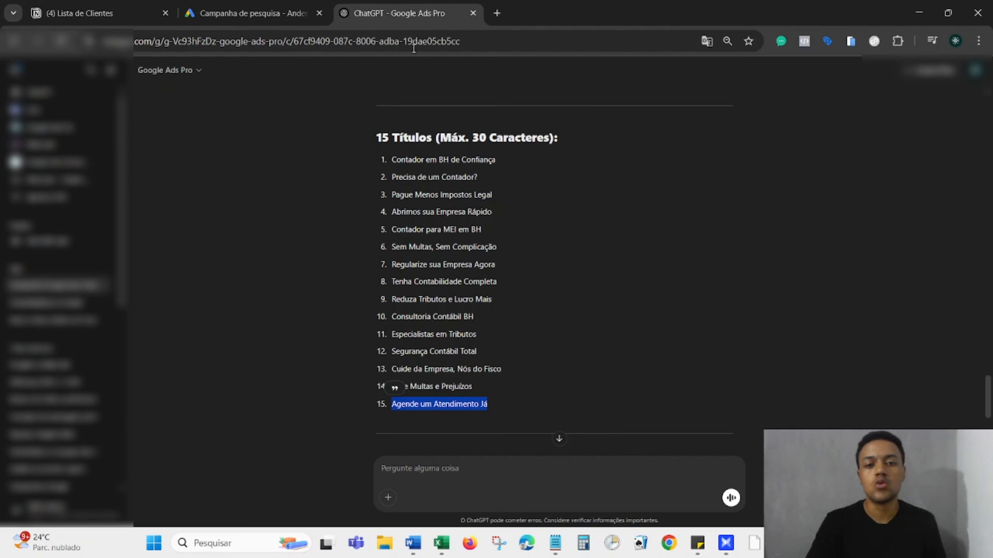
pyautogui.scroll(-5, 504, 262)
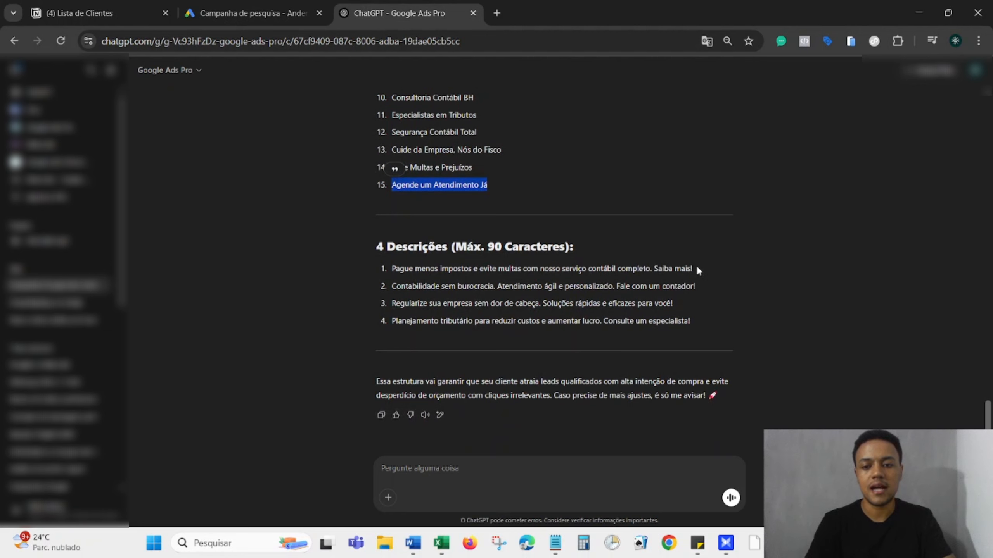
pyautogui.moveTo(695, 269); pyautogui.dragTo(390, 275)
pyautogui.hotkey('ctrl', 'c')
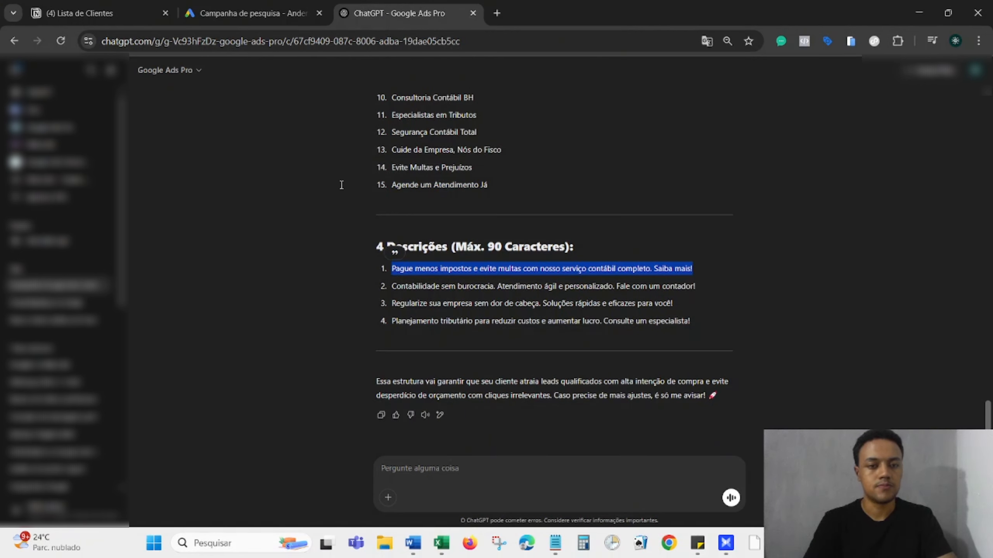
pyautogui.click(250, 12)
pyautogui.tripleClick(315, 369)
pyautogui.press('BackSpace')
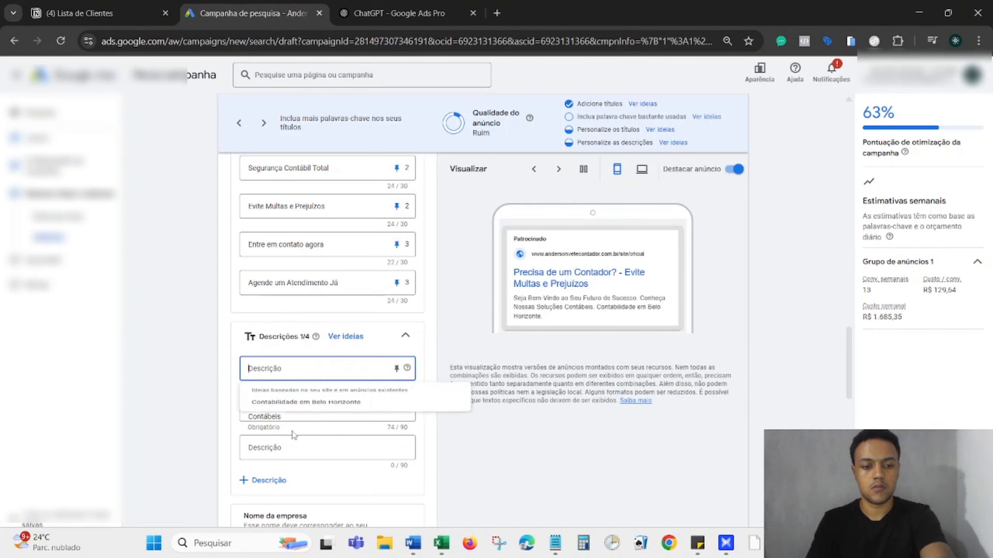
pyautogui.hotkey('ctrl', 'v')
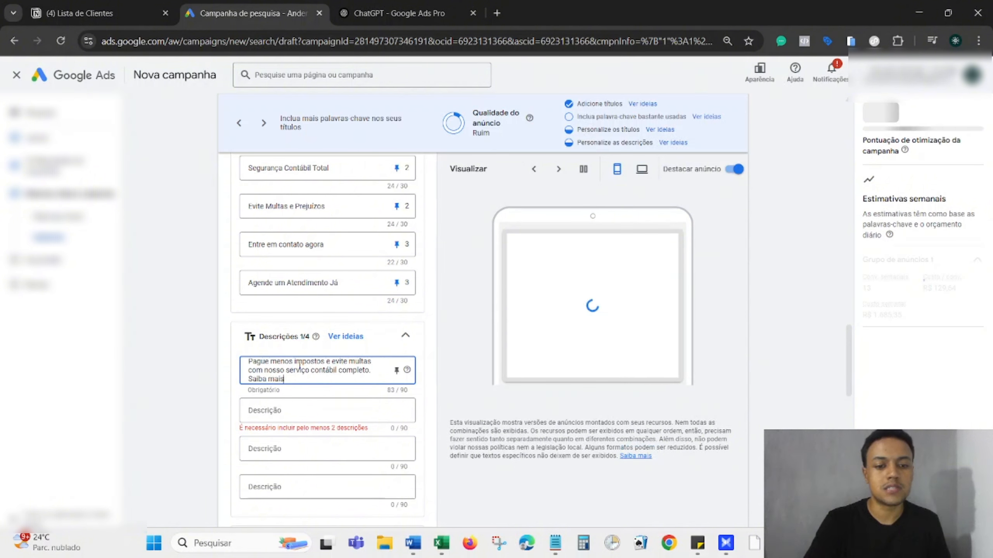
pyautogui.write('.')
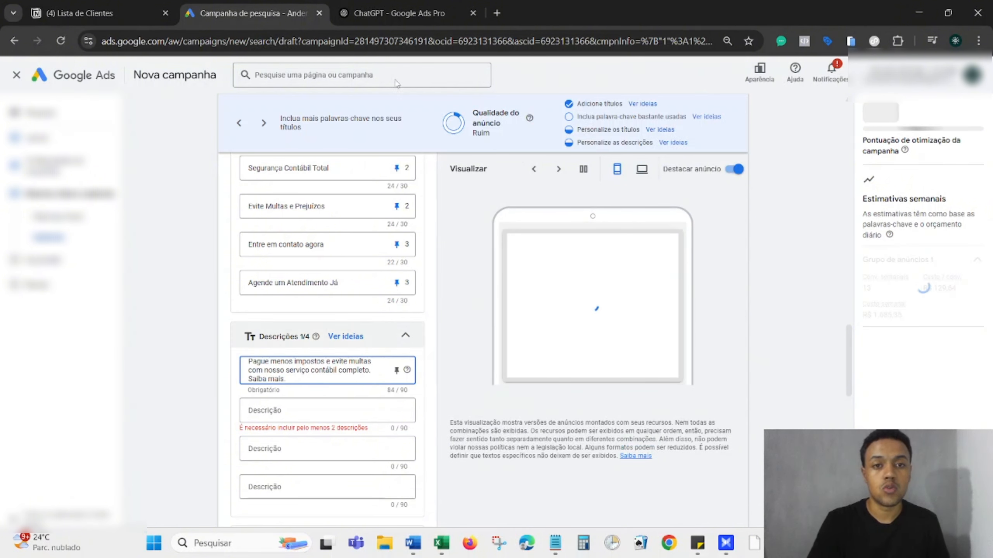
# Copy ChatGPT's second suggested description for the ad.
pyautogui.click(399, 14)
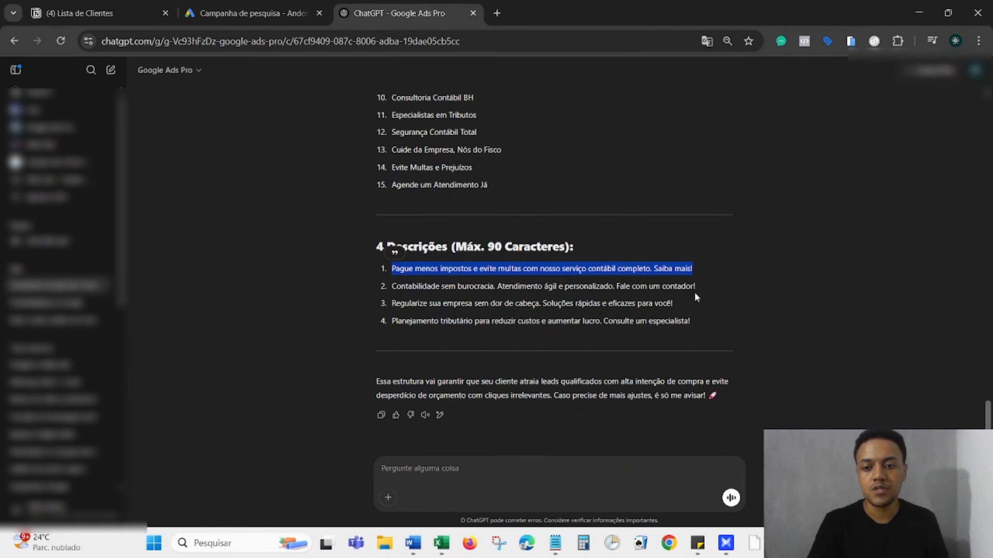
pyautogui.moveTo(696, 286); pyautogui.dragTo(406, 288)
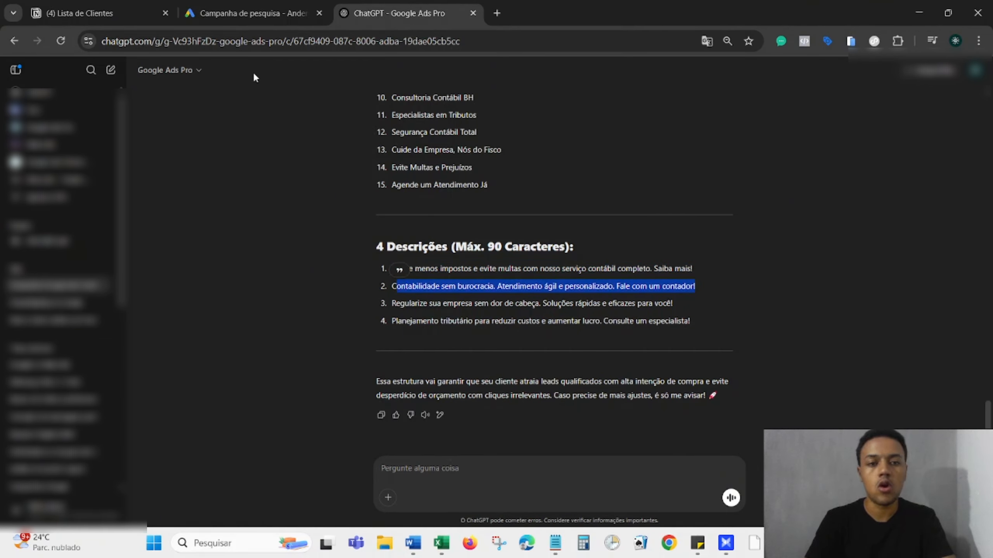
pyautogui.click(225, 8)
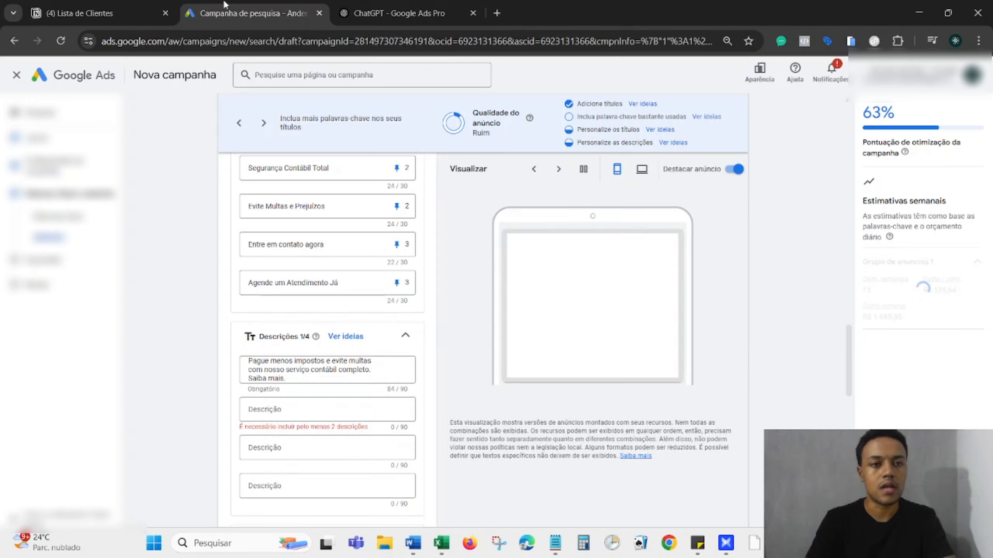
# Paste the second description 'Regularize sua empresa sem dor de cabeça…' into the second Descrição field.
pyautogui.click(302, 408)
pyautogui.write('ontabilidade sem burocracia. Atendimento ágil e personalizado. Fale com um contador!')
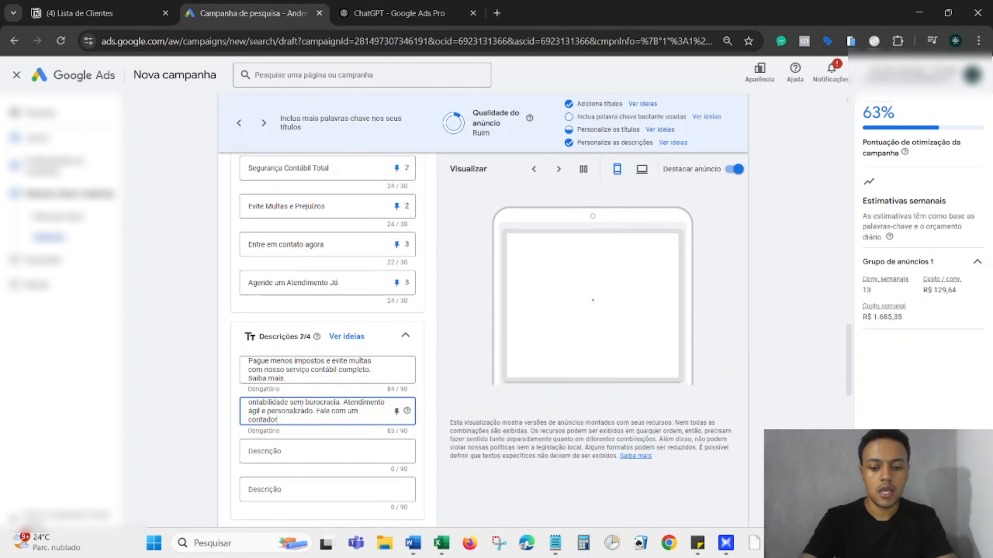
pyautogui.click(300, 451)
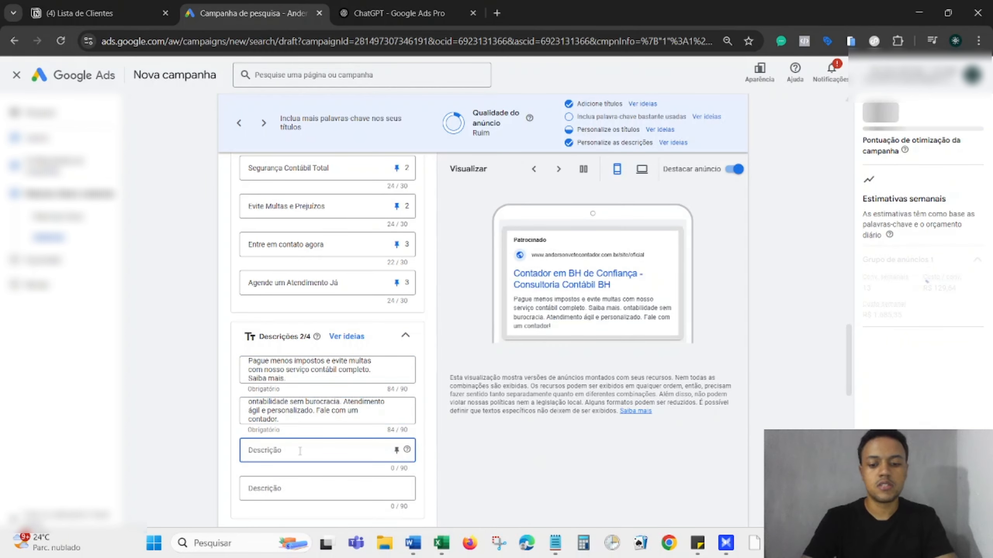
pyautogui.write('AGORA')
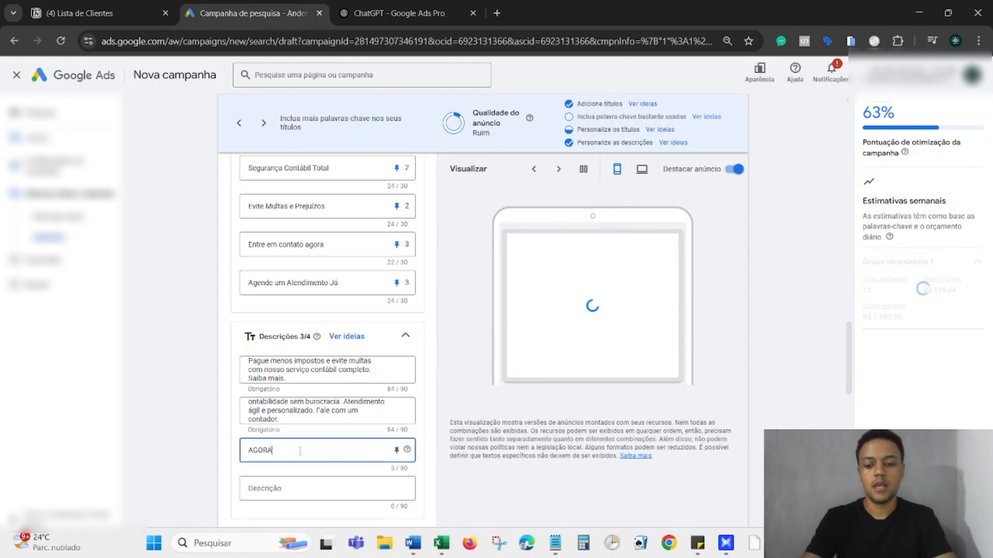
pyautogui.press('BackSpace')
pyautogui.press('BackSpace')
pyautogui.press('BackSpace')
pyautogui.press('BackSpace')
pyautogui.press('BackSpace')
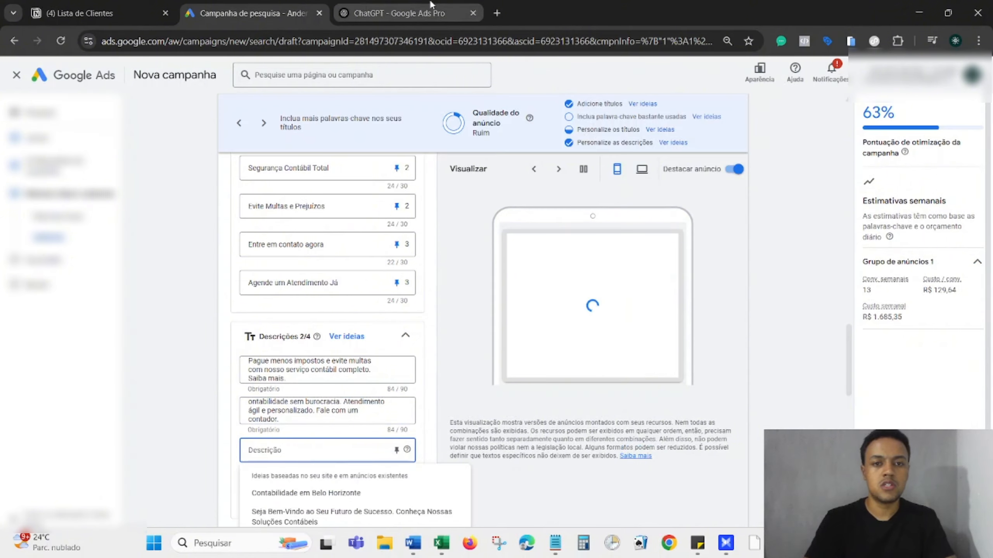
# Copy ChatGPT's third and fourth descriptions into the third and fourth Descrição fields.
pyautogui.click(430, 12)
pyautogui.moveTo(682, 310); pyautogui.dragTo(398, 306)
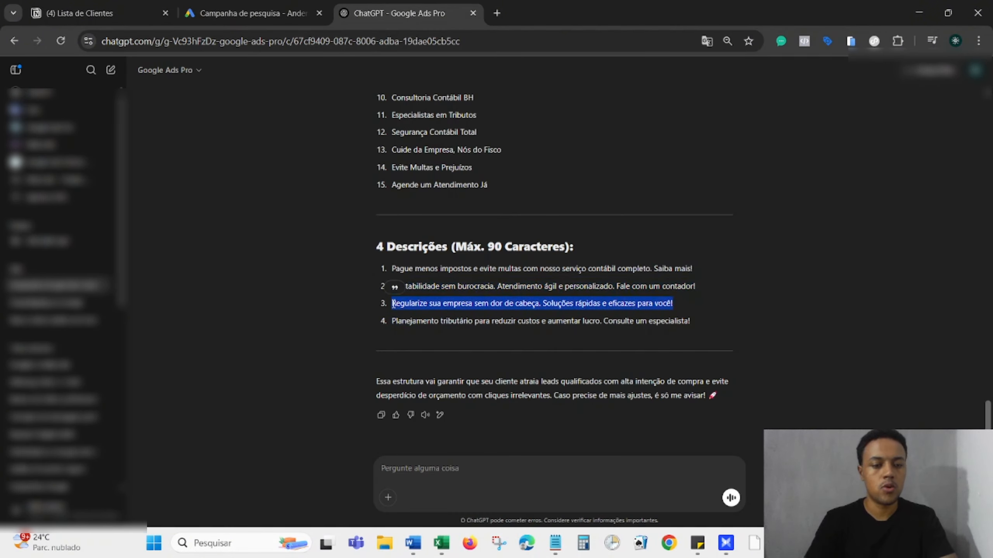
pyautogui.click(251, 13)
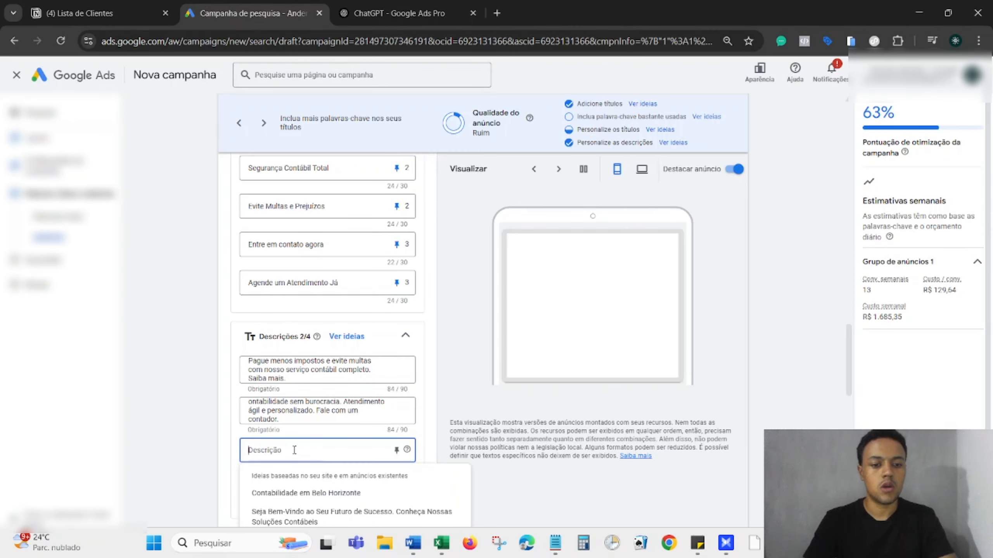
pyautogui.write('Regularize sua empresa sem dor de cabeça. Soluções rápidas e eficazes para você')
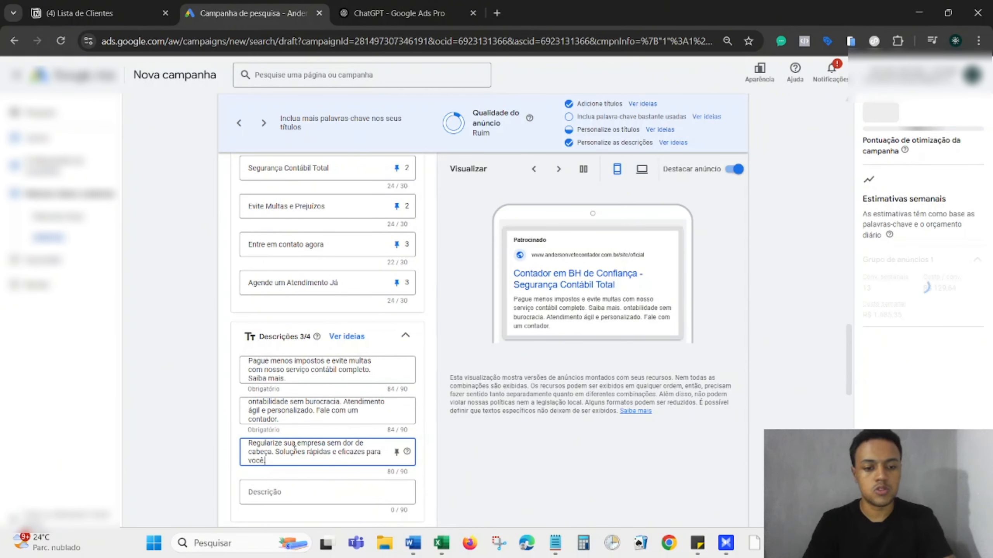
pyautogui.click(398, 13)
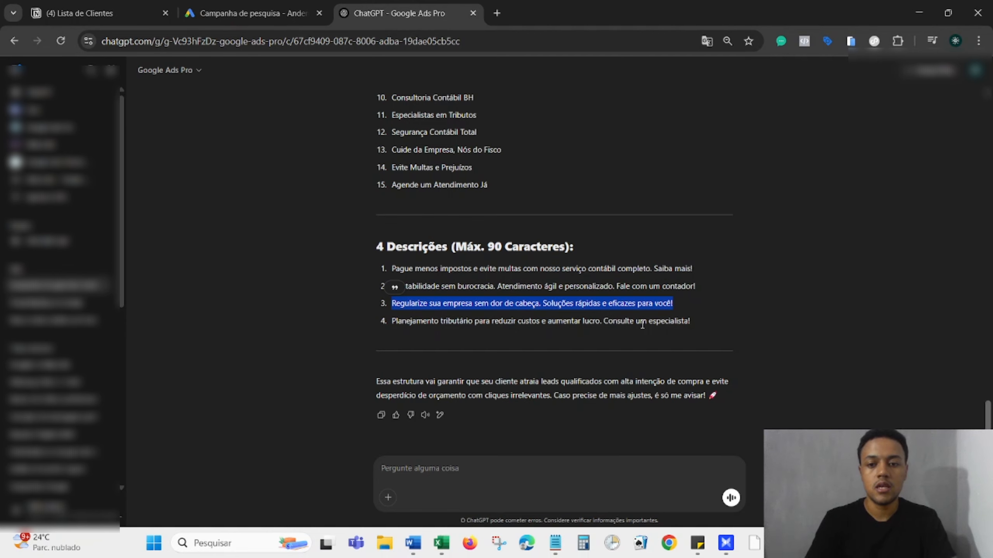
pyautogui.moveTo(693, 323); pyautogui.dragTo(391, 321)
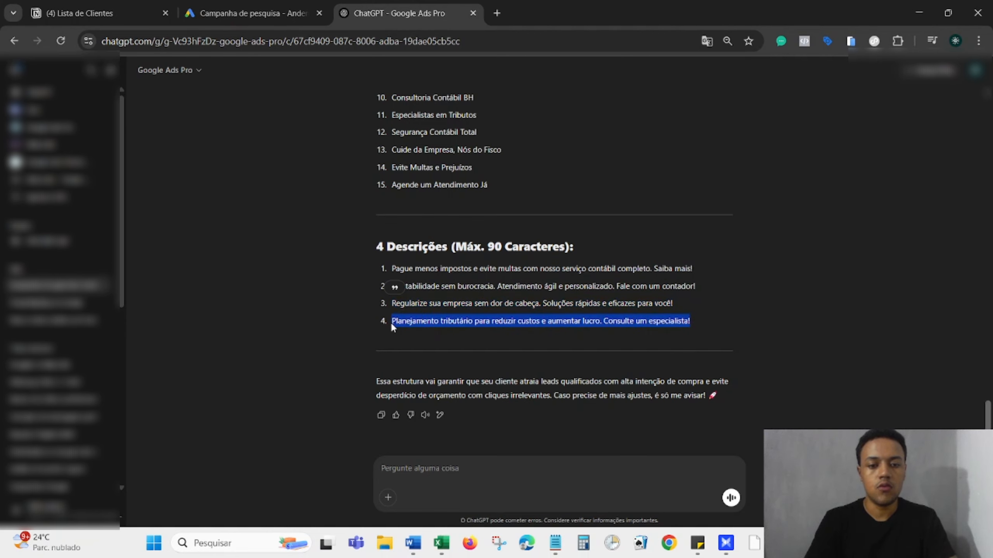
pyautogui.click(250, 12)
pyautogui.click(288, 492)
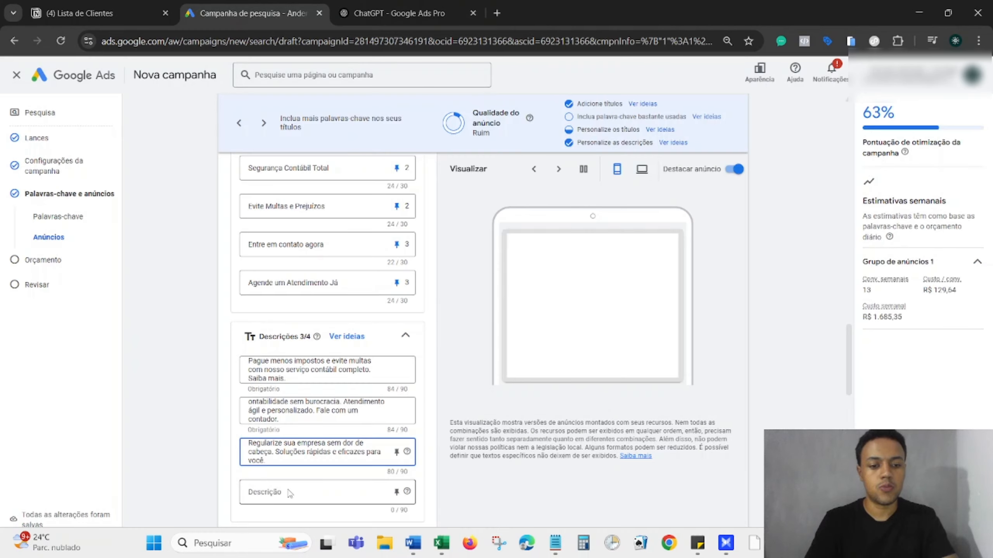
pyautogui.write('Planejamento tributário para reduzir custos e aumentar lucro. Consulte um especialista.')
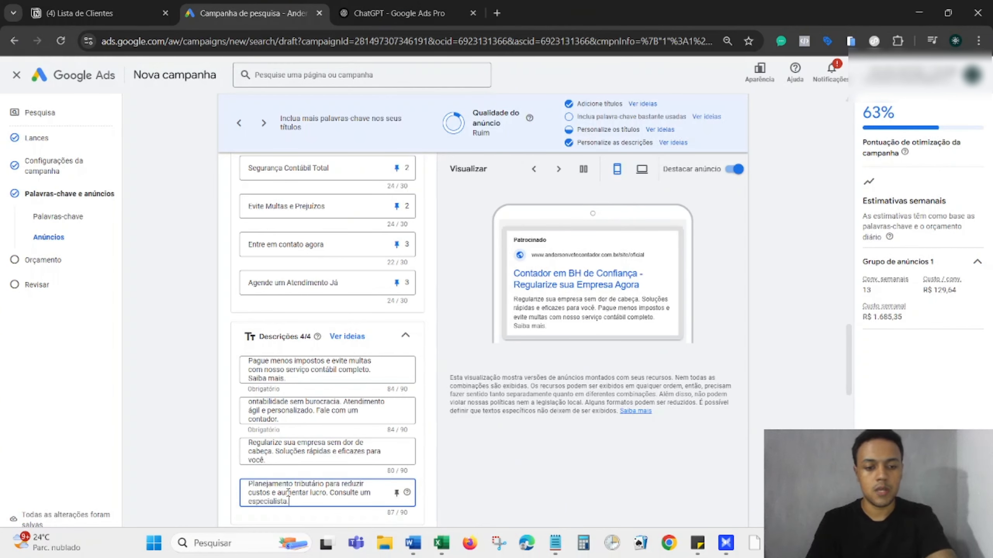
# Enter 'AV Contabilidade' as the business name in the Nome da empresa field.
pyautogui.scroll(10, 219, 371)
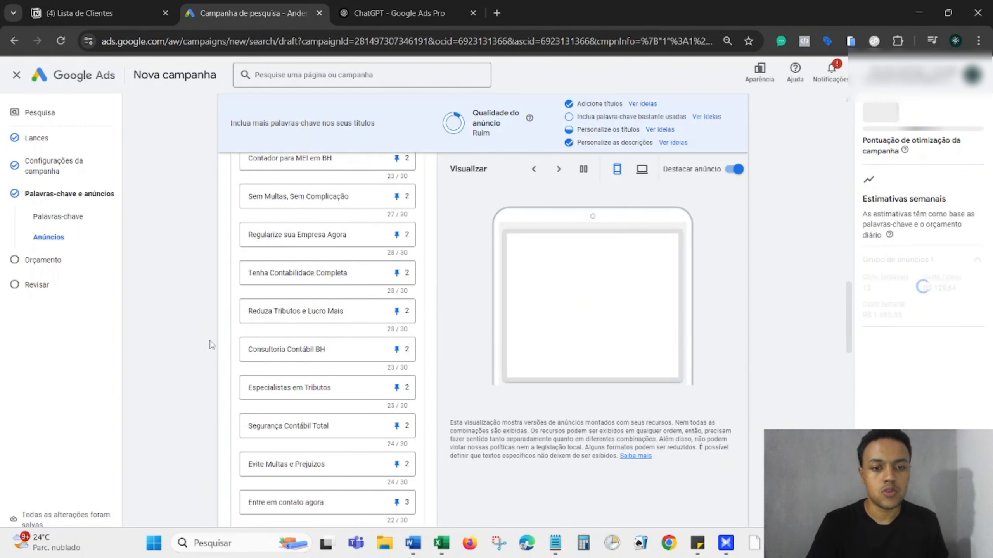
pyautogui.scroll(-10, 211, 345)
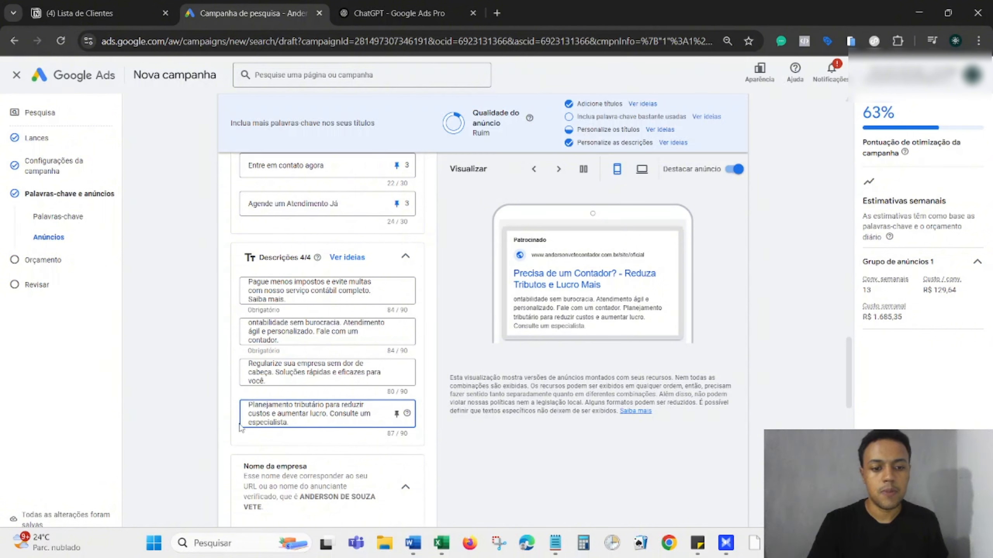
pyautogui.scroll(-4, 238, 415)
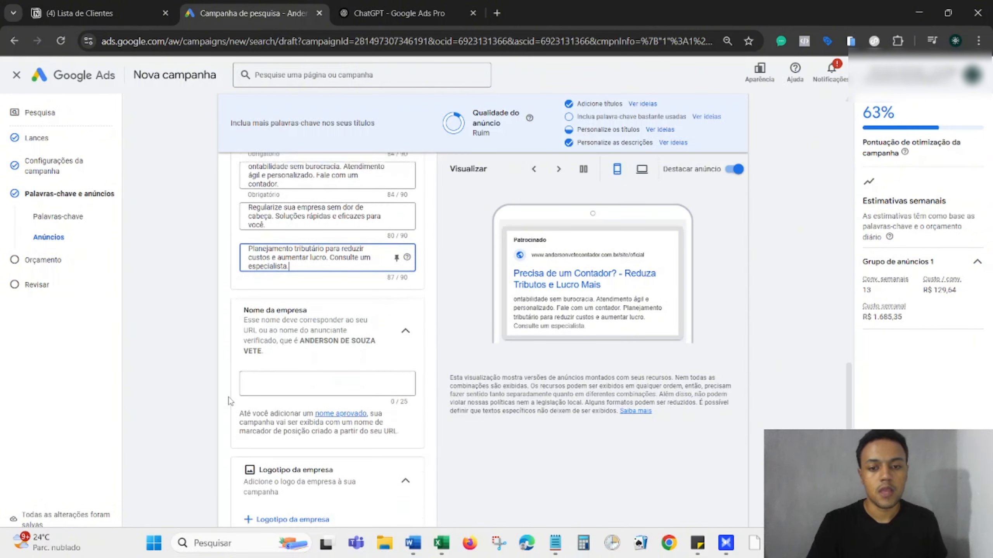
pyautogui.scroll(-1, 230, 401)
pyautogui.click(266, 360)
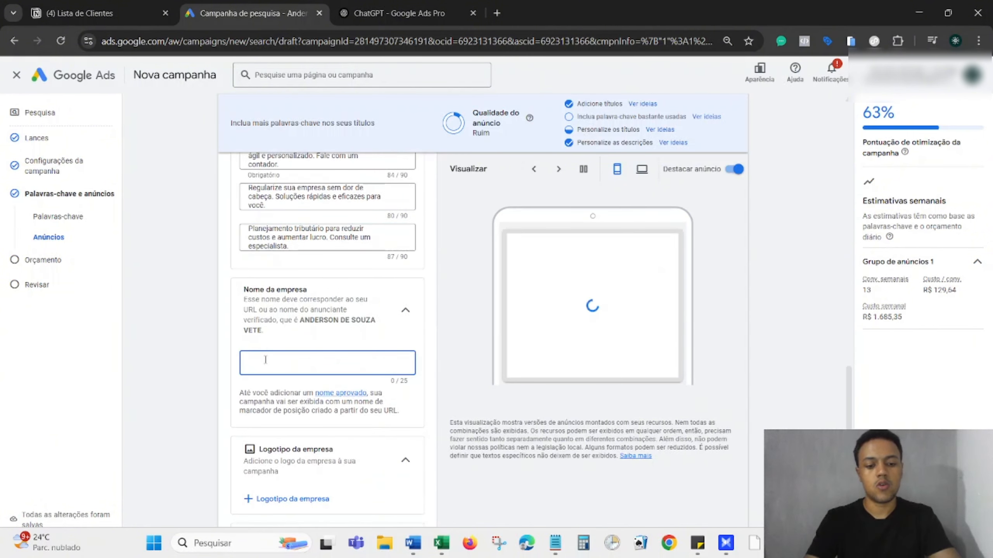
pyautogui.write('And')
pyautogui.press('BackSpace')
pyautogui.press('BackSpace')
pyautogui.write('V Contabilidade')
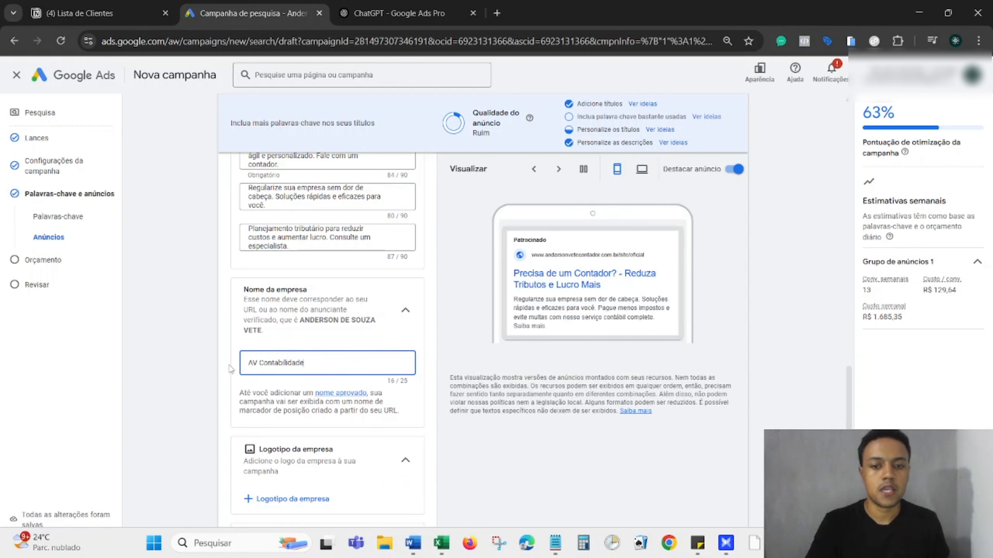
pyautogui.scroll(-3, 229, 385)
pyautogui.scroll(-2, 229, 386)
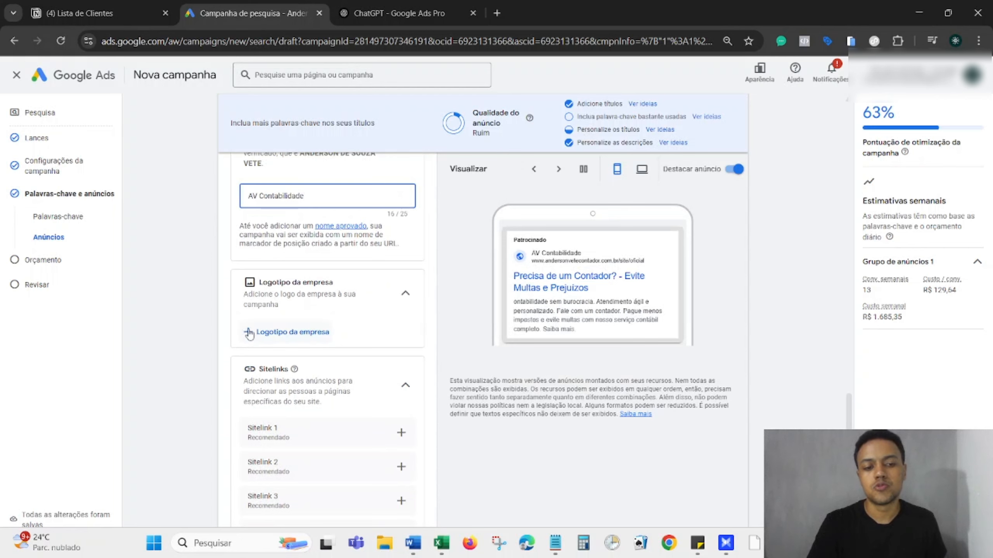
pyautogui.scroll(-3, 230, 328)
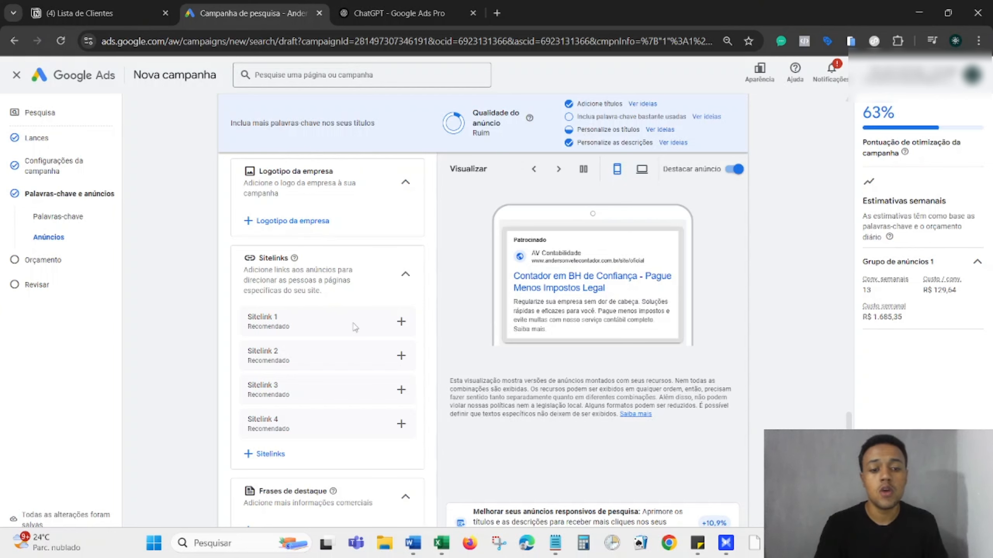
# Scroll through the page to the Orçamento step showing the recommended R$ 264,55 daily budget.
pyautogui.scroll(-1, 354, 328)
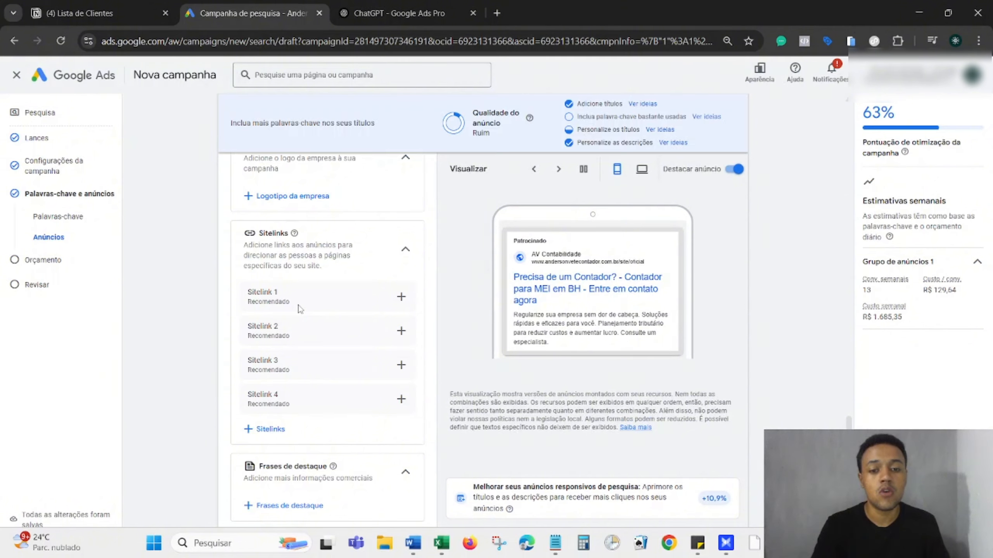
pyautogui.scroll(-3, 299, 309)
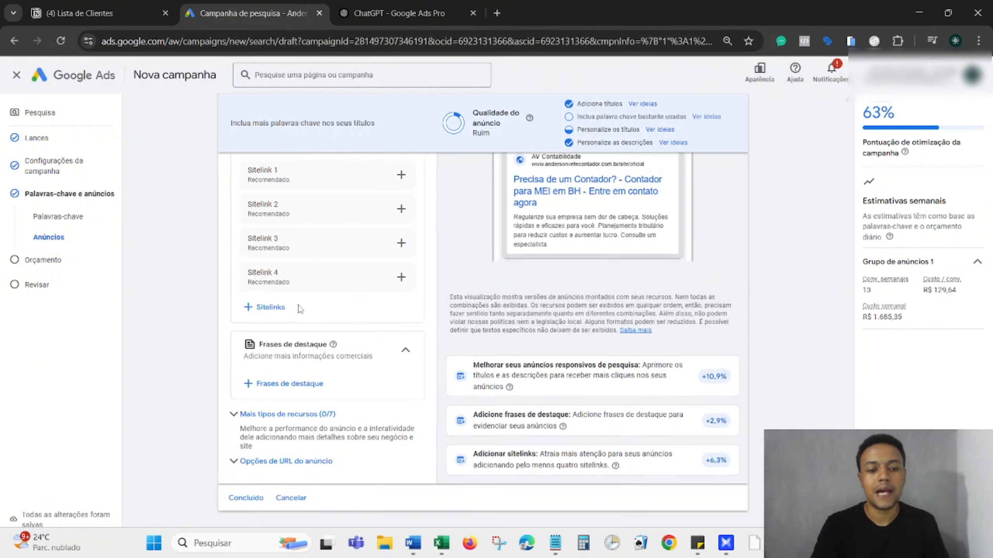
pyautogui.scroll(3, 299, 309)
pyautogui.scroll(-3, 317, 364)
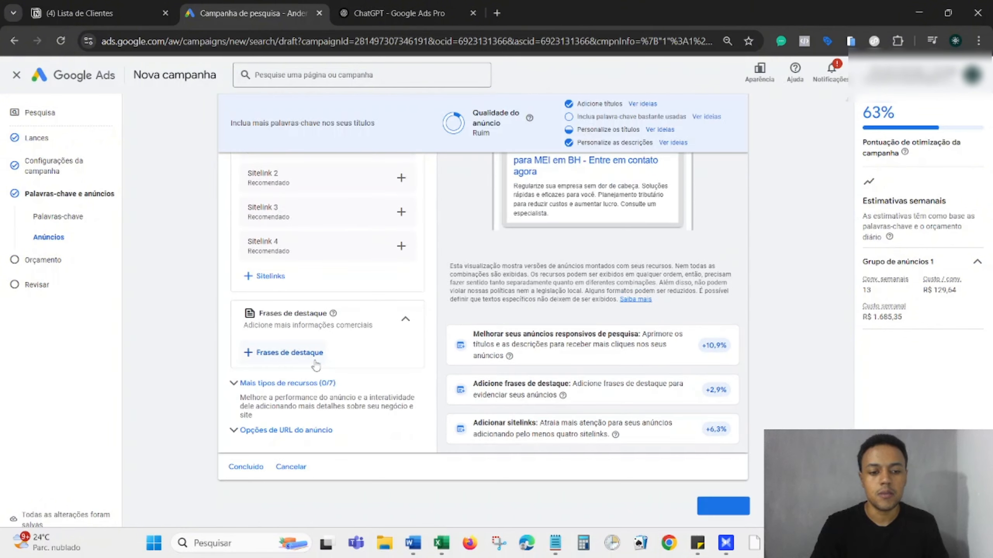
pyautogui.scroll(6, 316, 364)
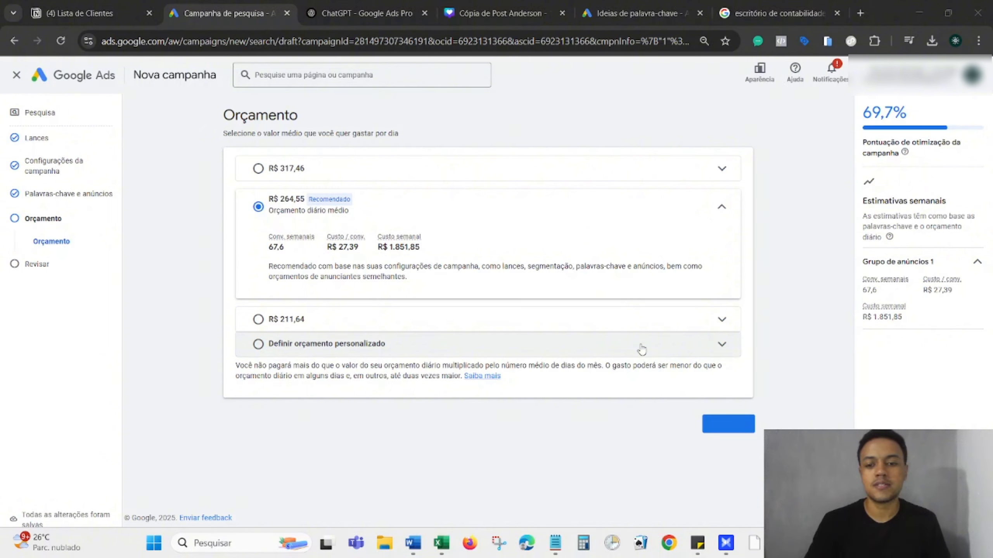
# Set a custom average daily budget of R$ 30 and continue to the review page.
pyautogui.click(641, 344)
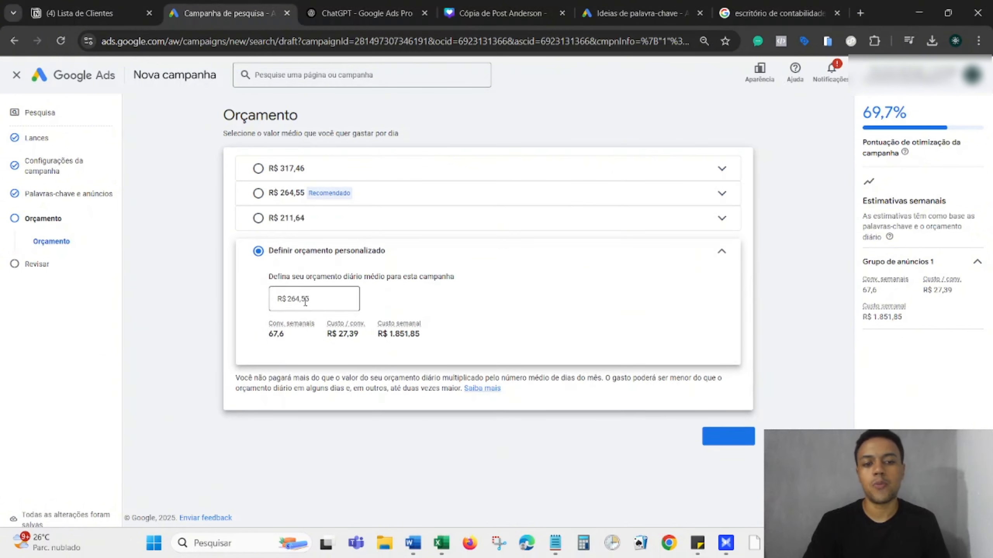
pyautogui.click(306, 301)
pyautogui.doubleClick(306, 300)
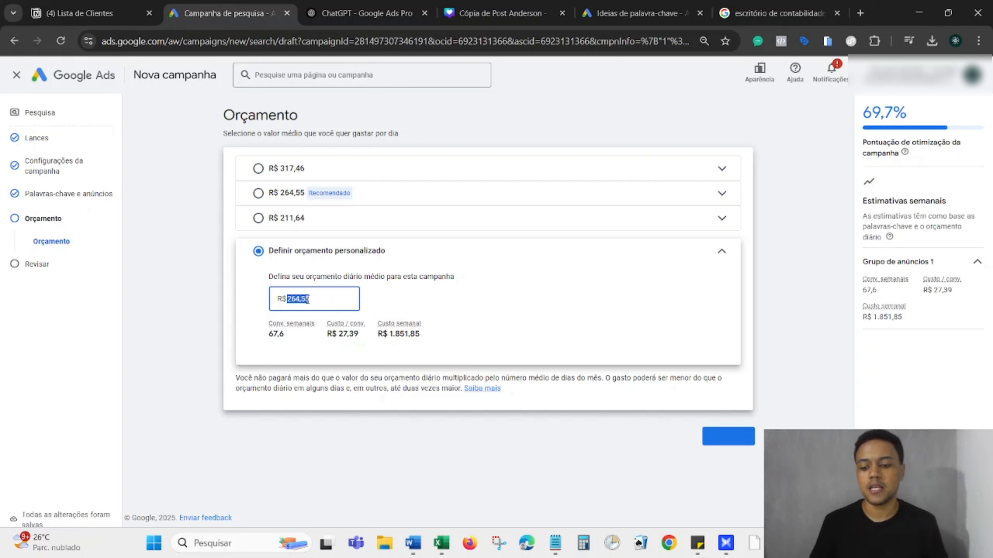
pyautogui.write('30')
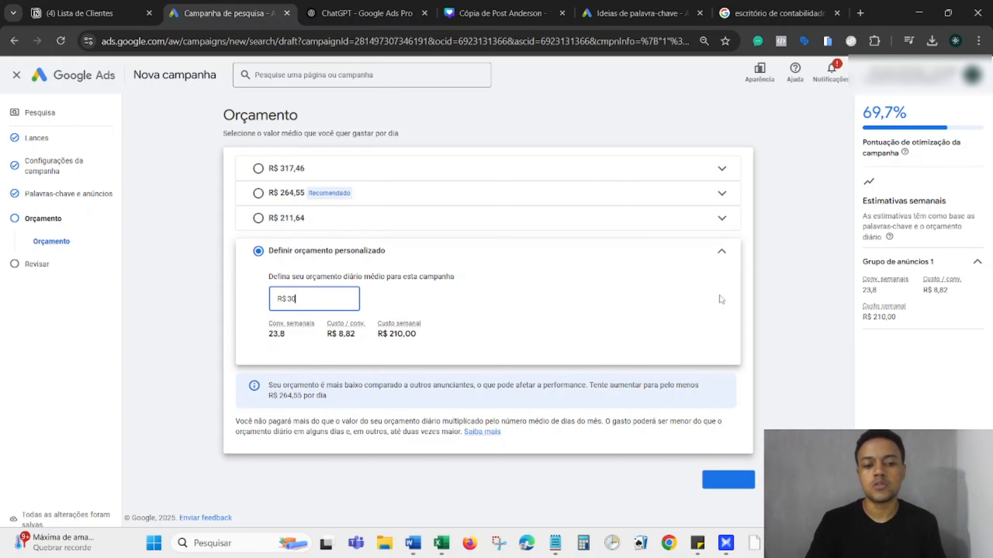
pyautogui.click(722, 484)
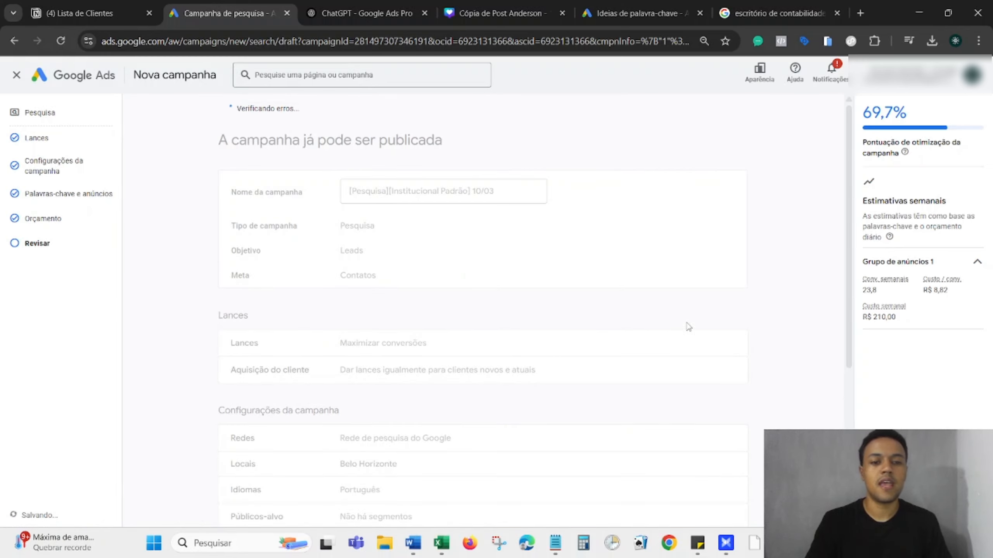
# Publish the campaign from the review page and dismiss the account-protection notice.
pyautogui.scroll(-4, 688, 327)
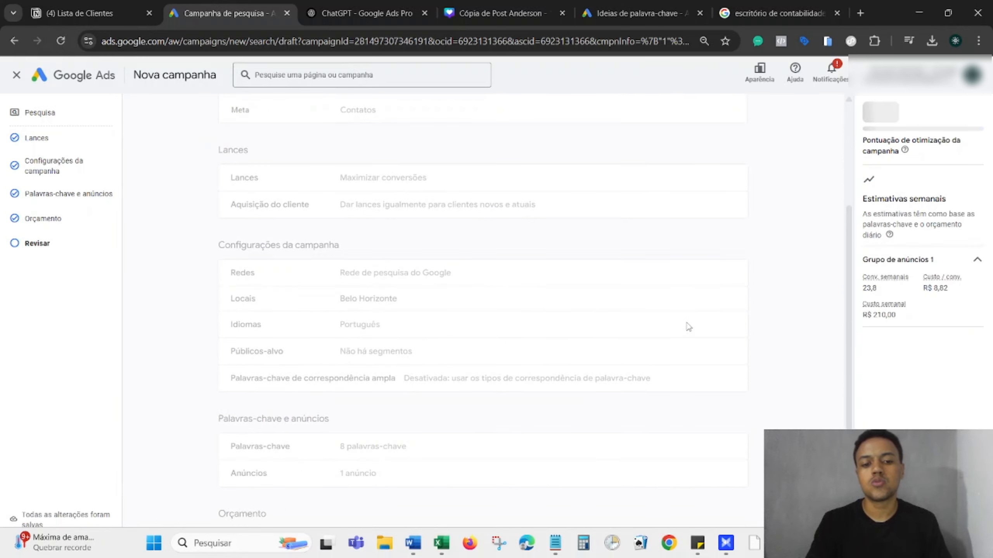
pyautogui.scroll(-2, 688, 327)
pyautogui.scroll(7, 689, 326)
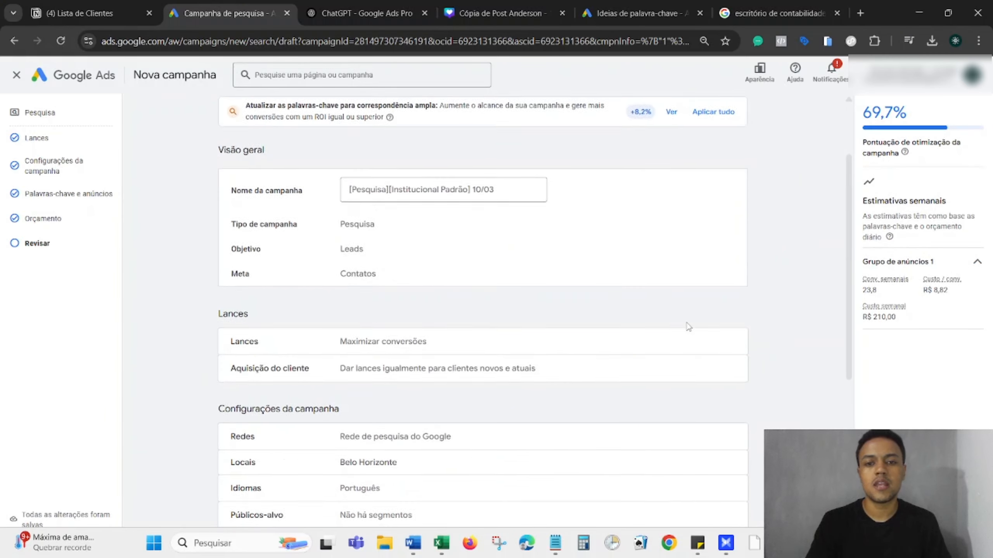
pyautogui.scroll(-9, 688, 326)
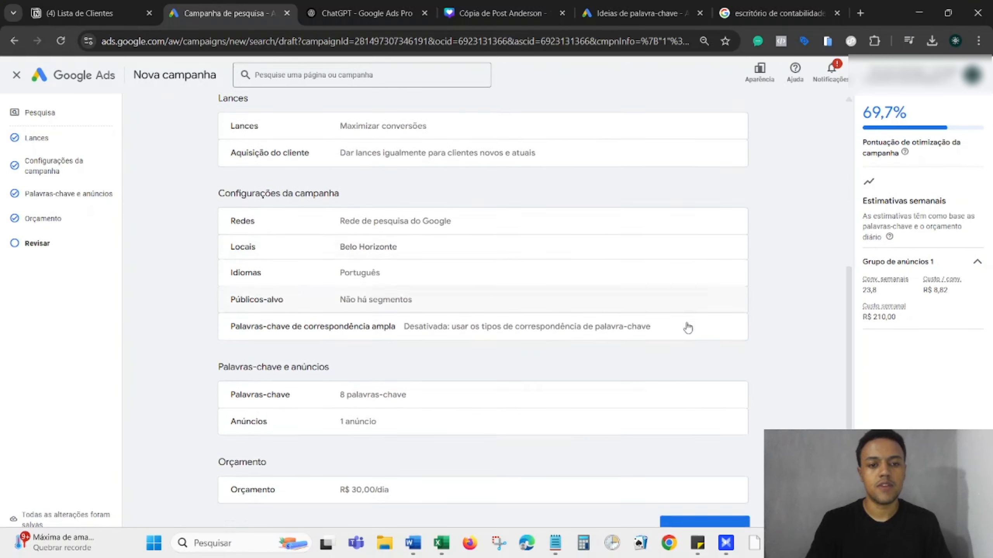
pyautogui.click(700, 481)
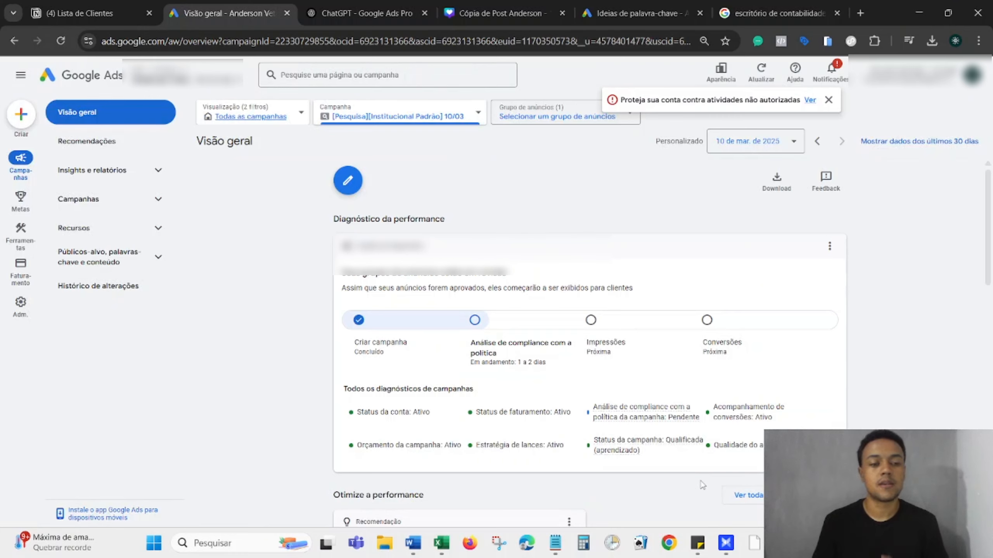
pyautogui.click(829, 101)
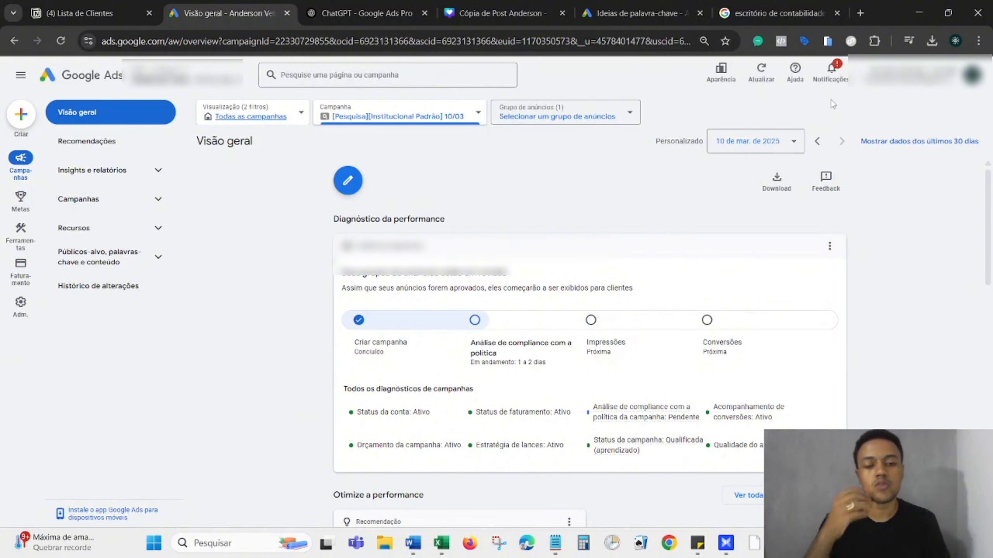